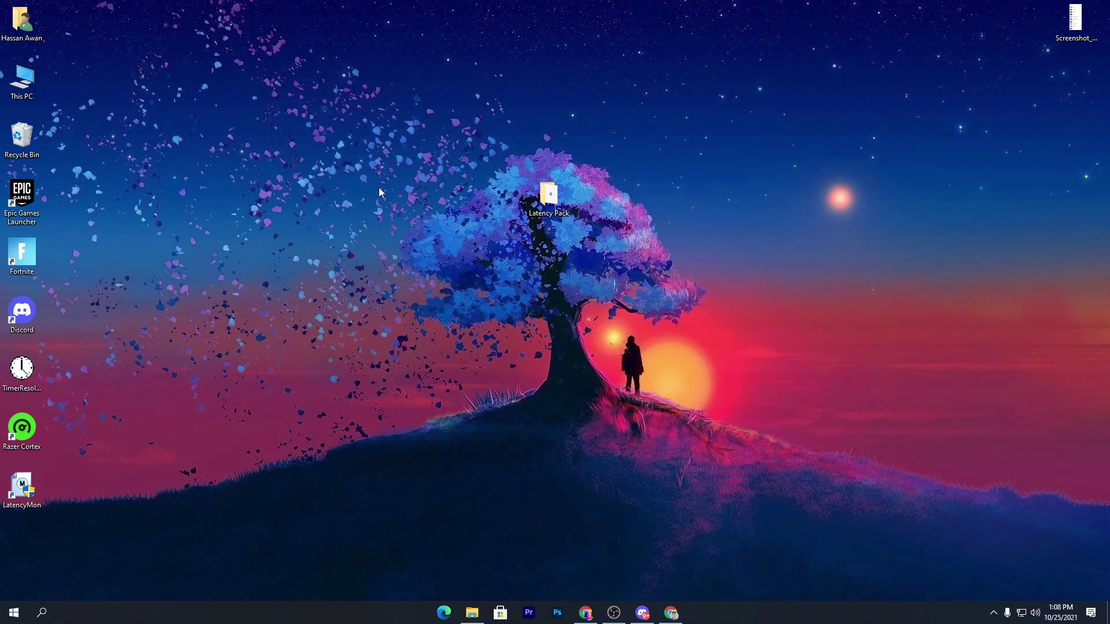
Step: Move the Latency Pack folder icon higher and slightly left on the desktop, above the tree
drag(547, 203, 526, 156)
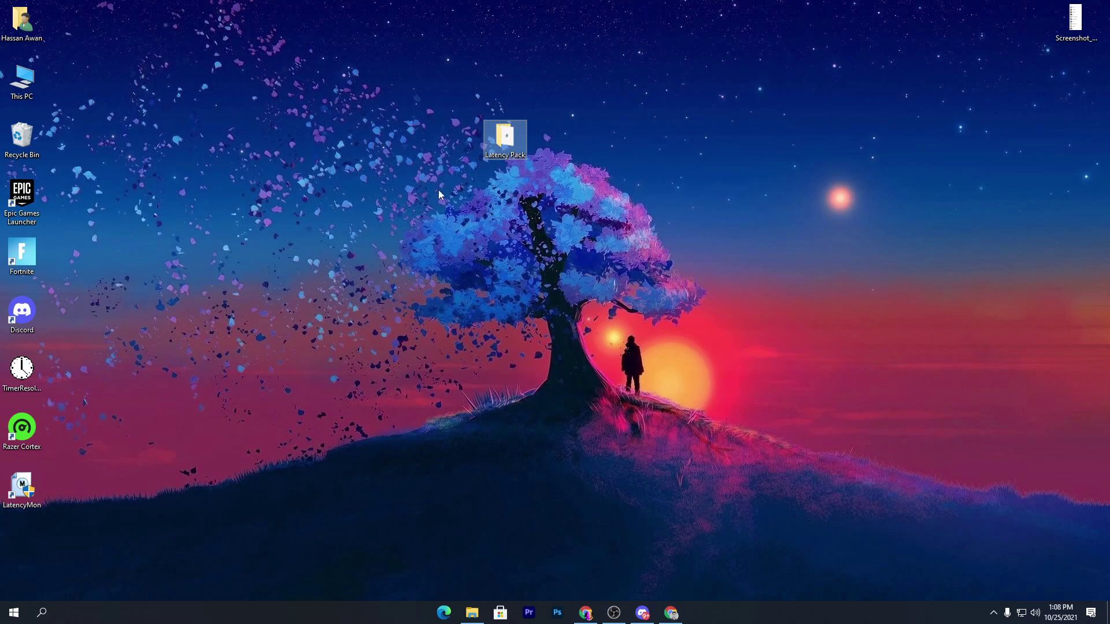
Step: Open Latency Pack, box-select its three files (two zips and LatencyMon.exe), then deselect them
double_click(494, 131)
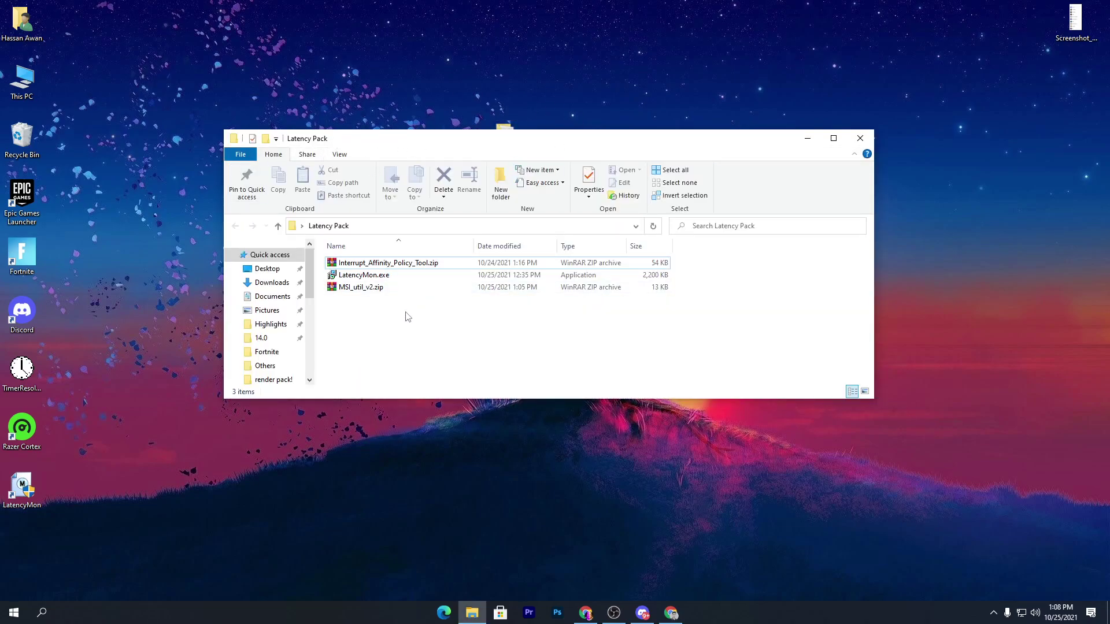
drag(407, 315, 543, 264)
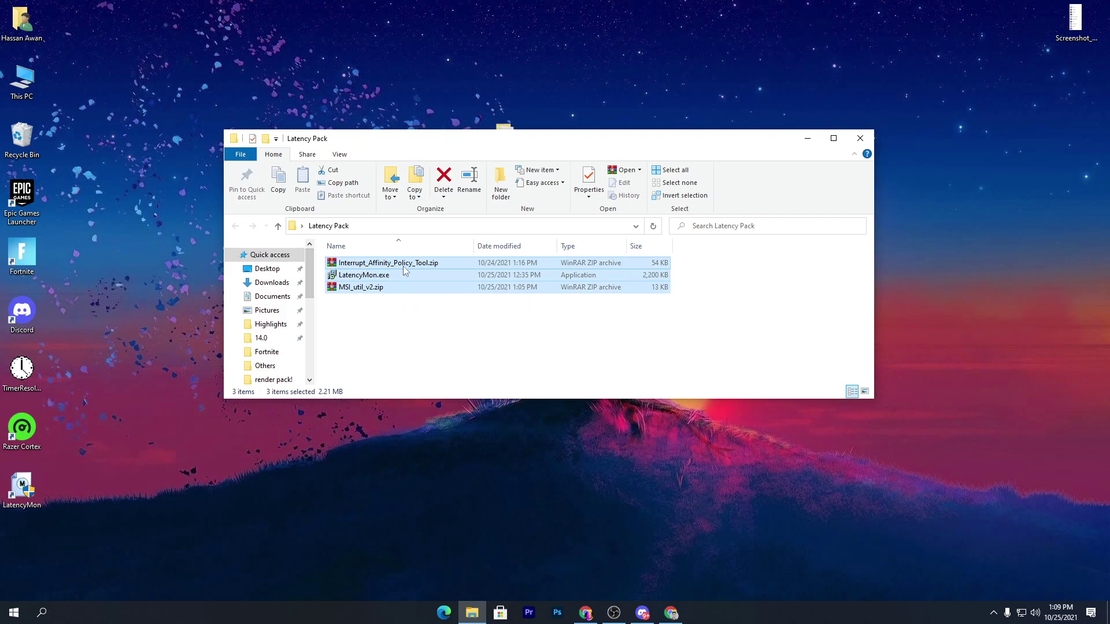
click(346, 282)
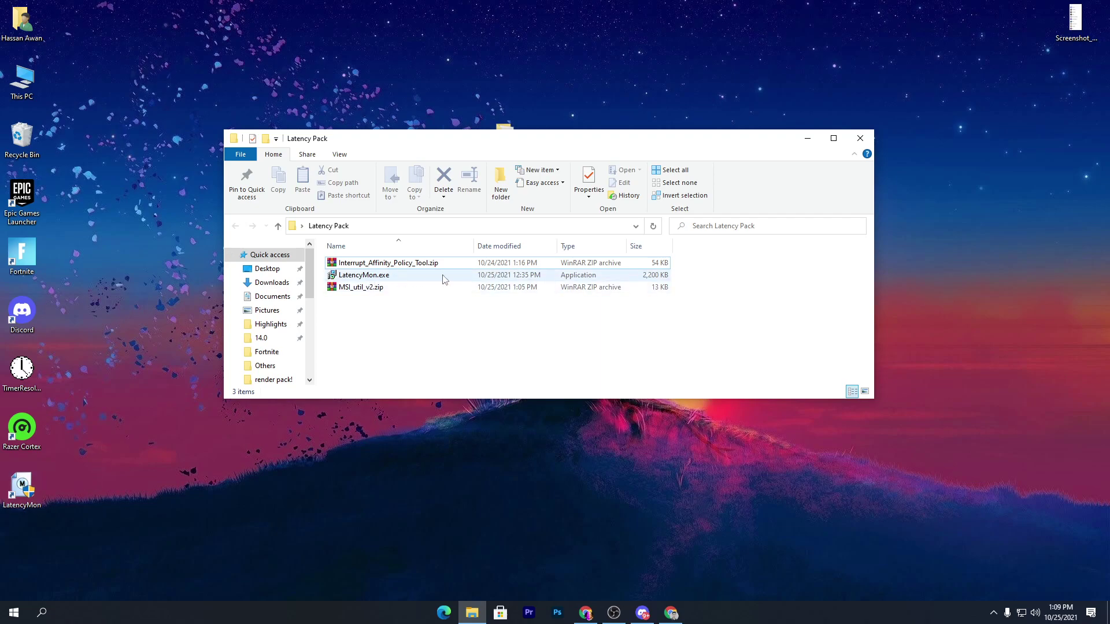
Step: Run the LatencyMon installer, accept the license, and keep the default location and Start Menu folder
double_click(418, 281)
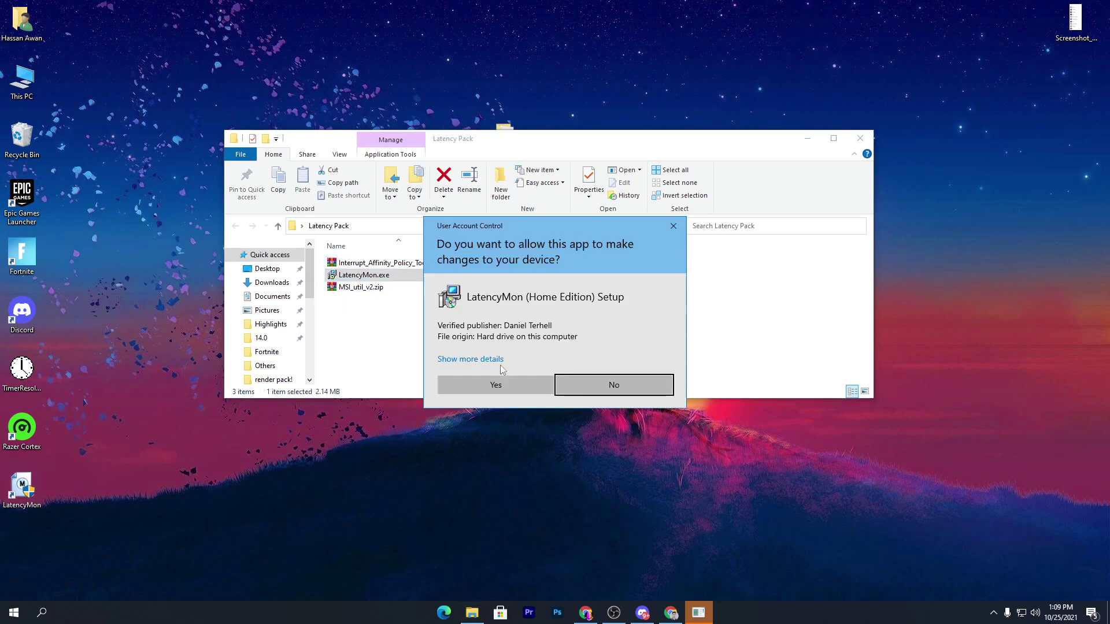
click(492, 385)
click(608, 400)
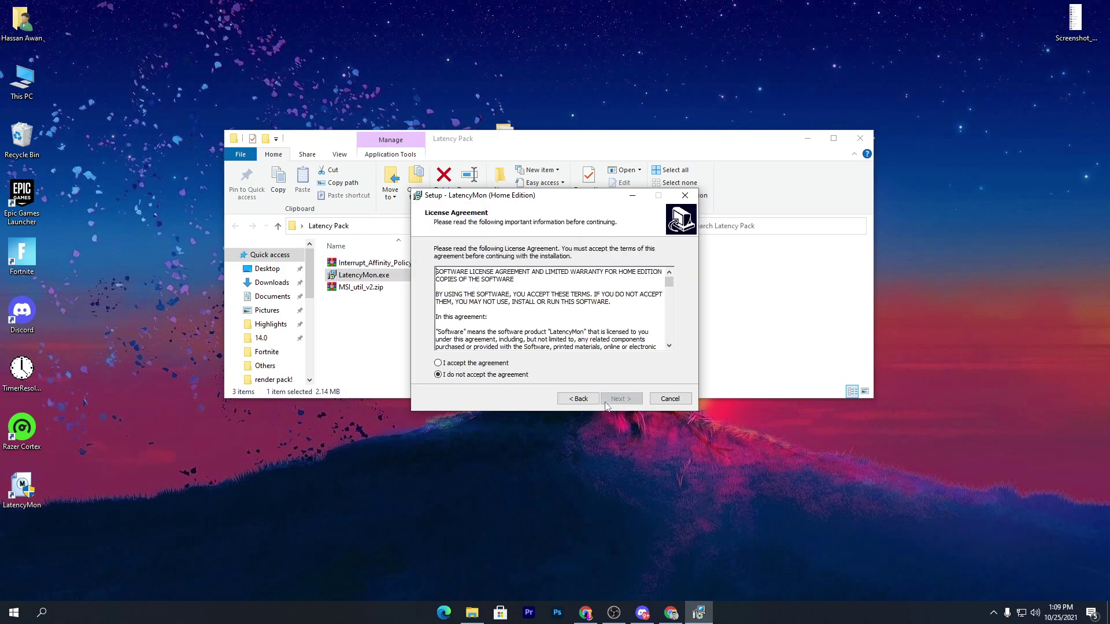
click(462, 364)
click(626, 400)
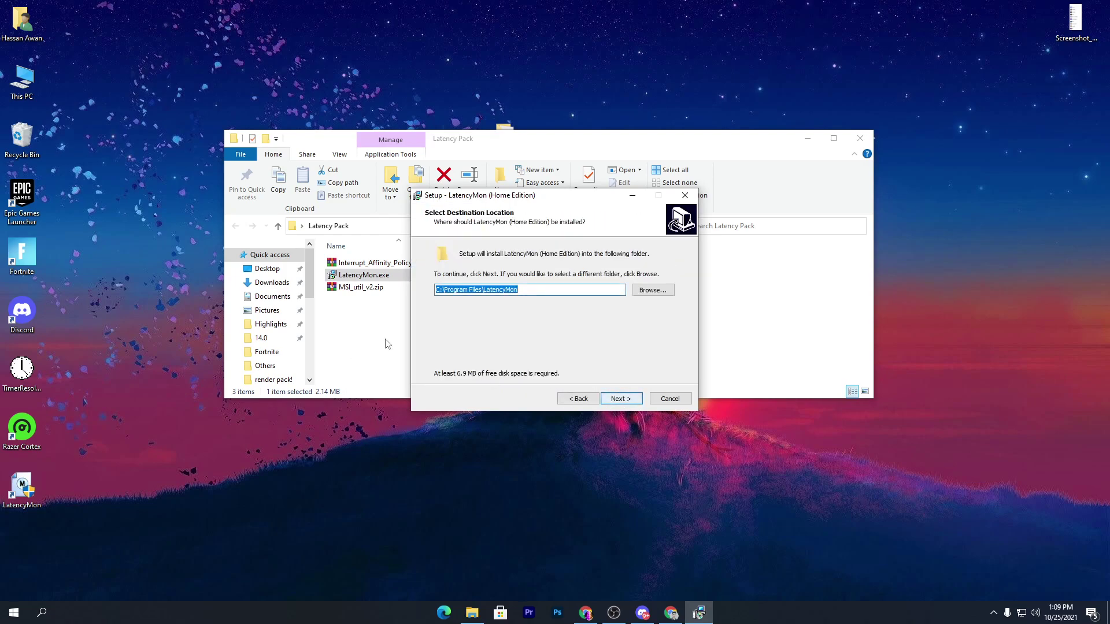
click(614, 399)
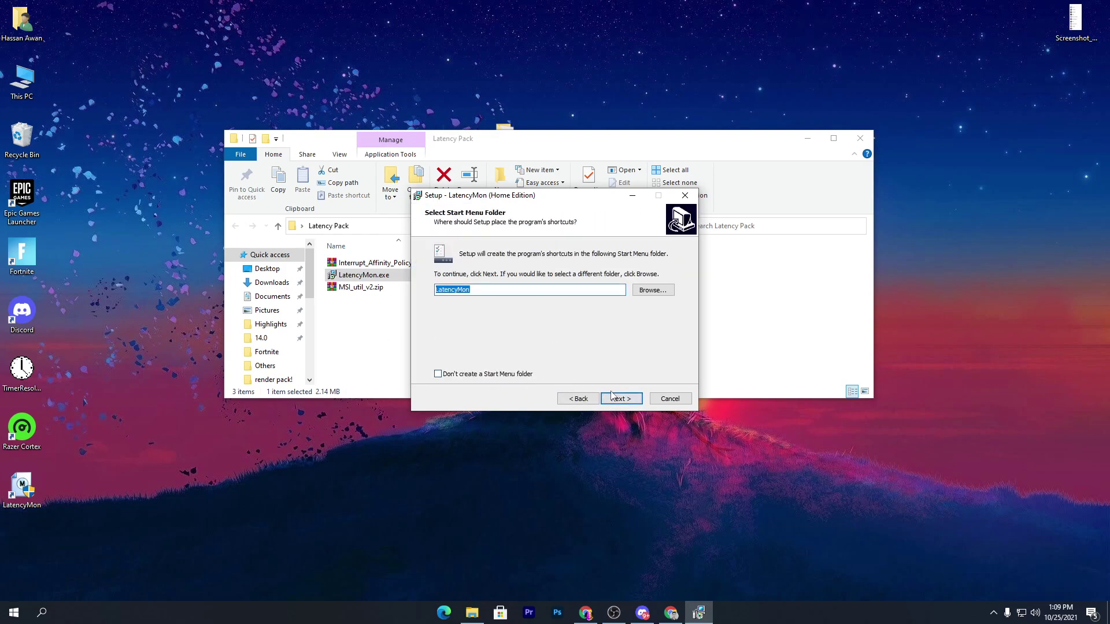
click(621, 398)
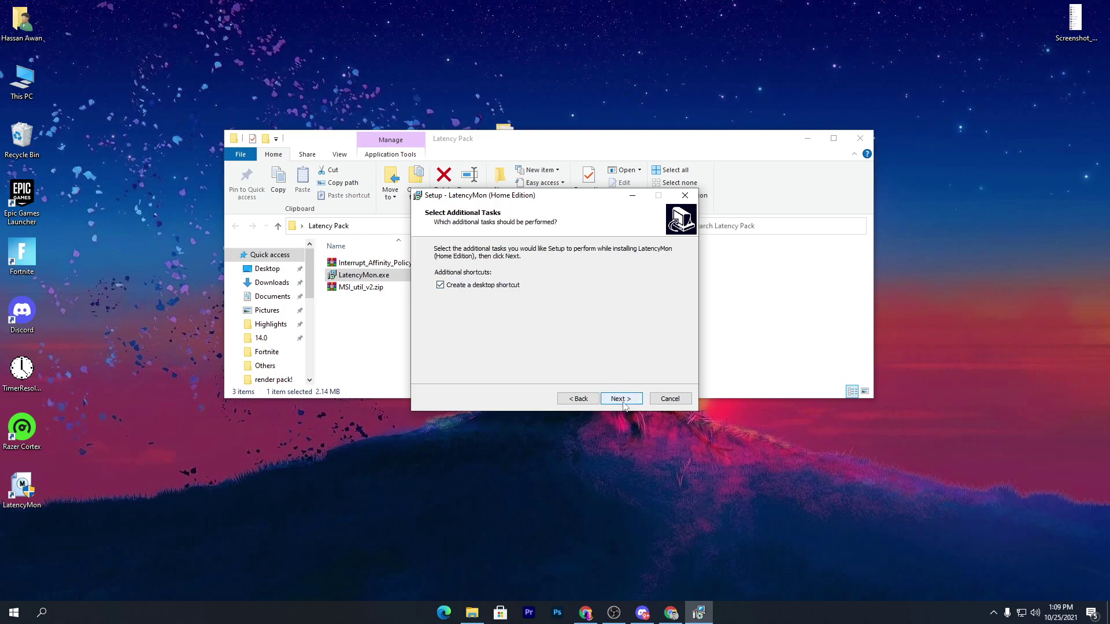
Step: Cancel setup without installing, move the LatencyMon shortcut near the desktop top, and launch it
click(670, 398)
click(593, 363)
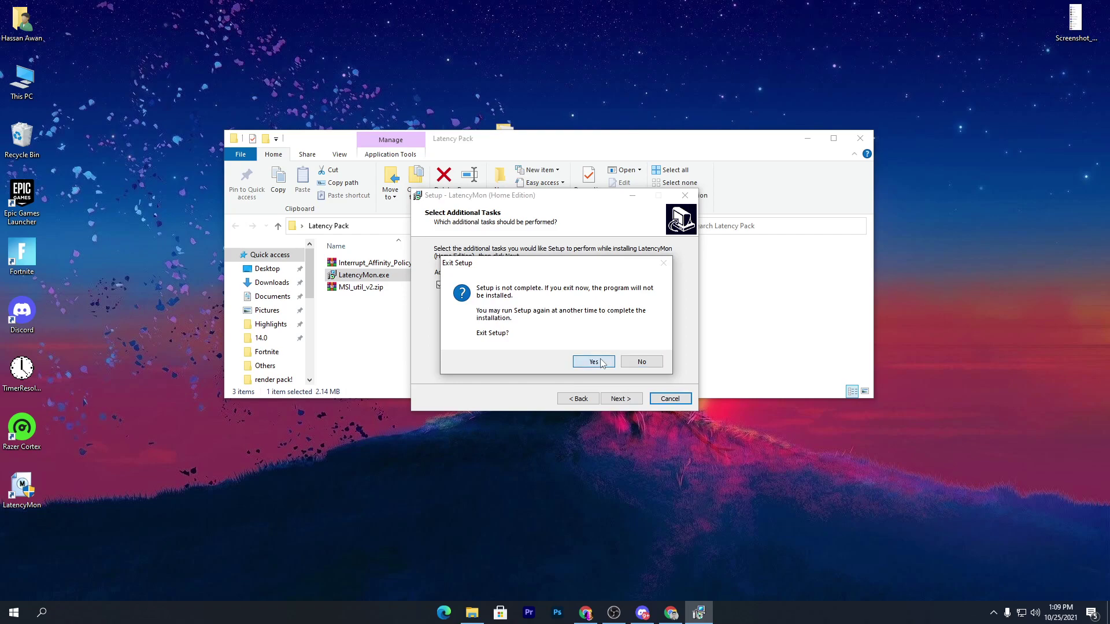
drag(27, 496, 236, 85)
double_click(235, 86)
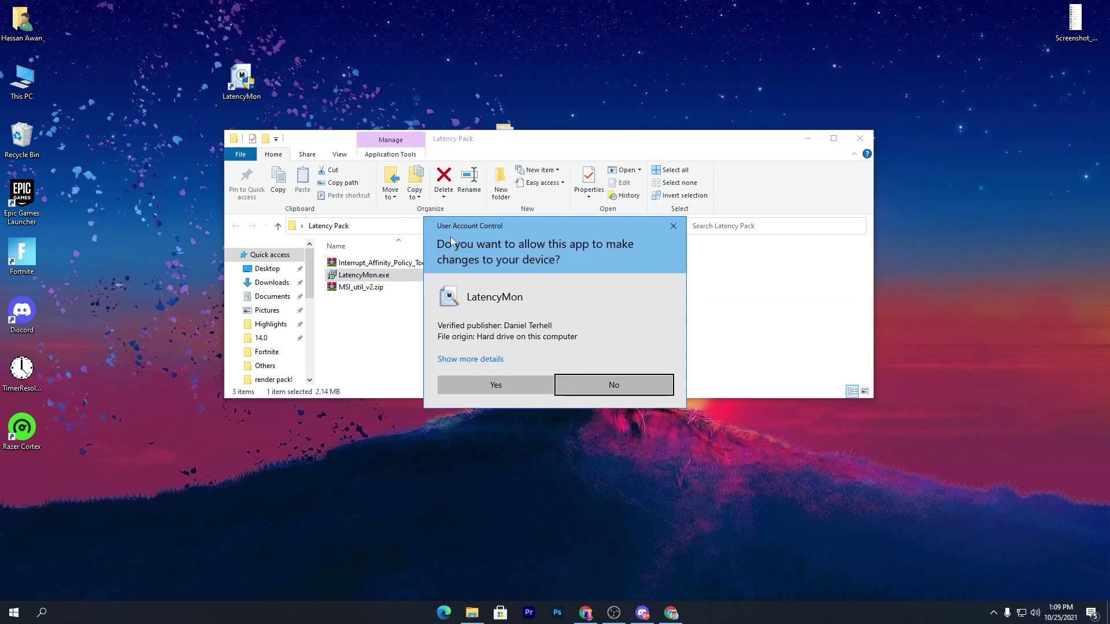
Step: Allow LatencyMon to run, reposition its window up and left, and start monitoring latency
click(493, 380)
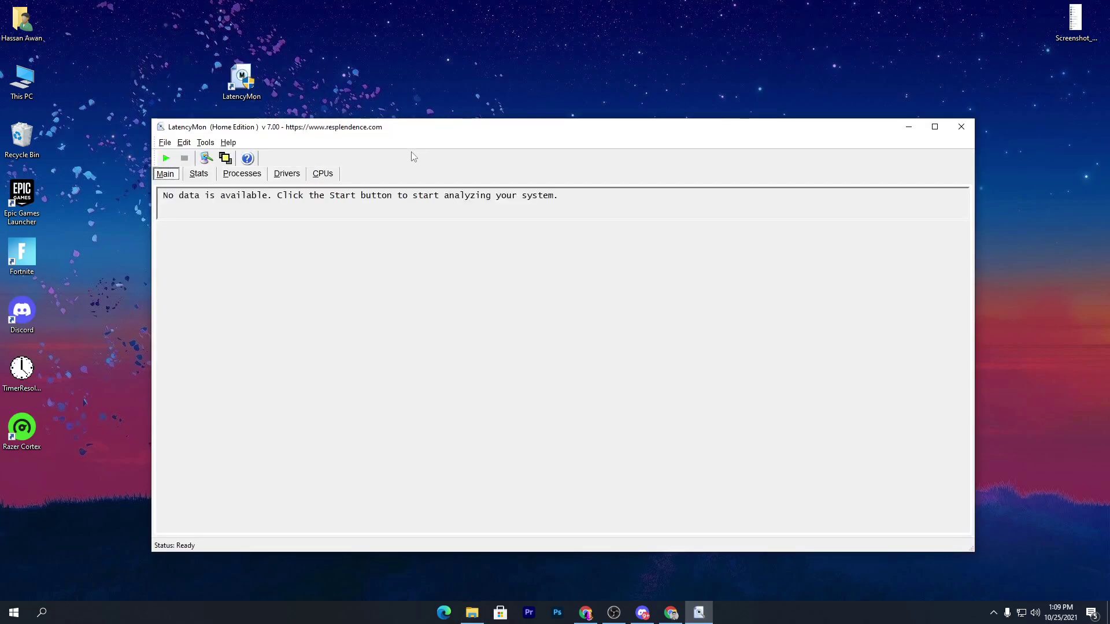
drag(405, 129, 380, 80)
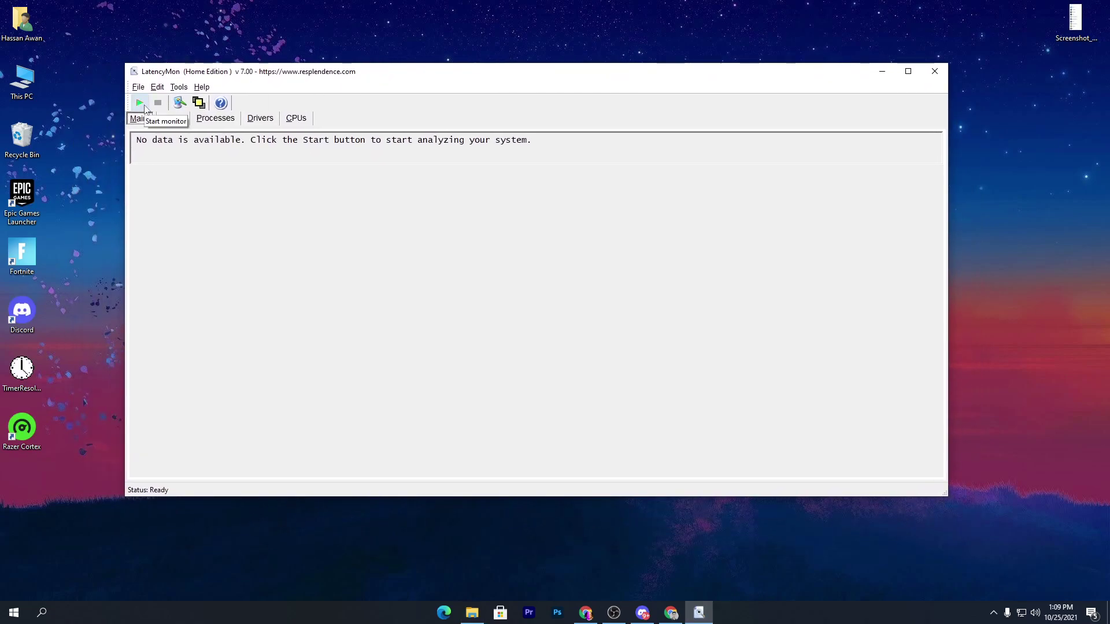
click(145, 106)
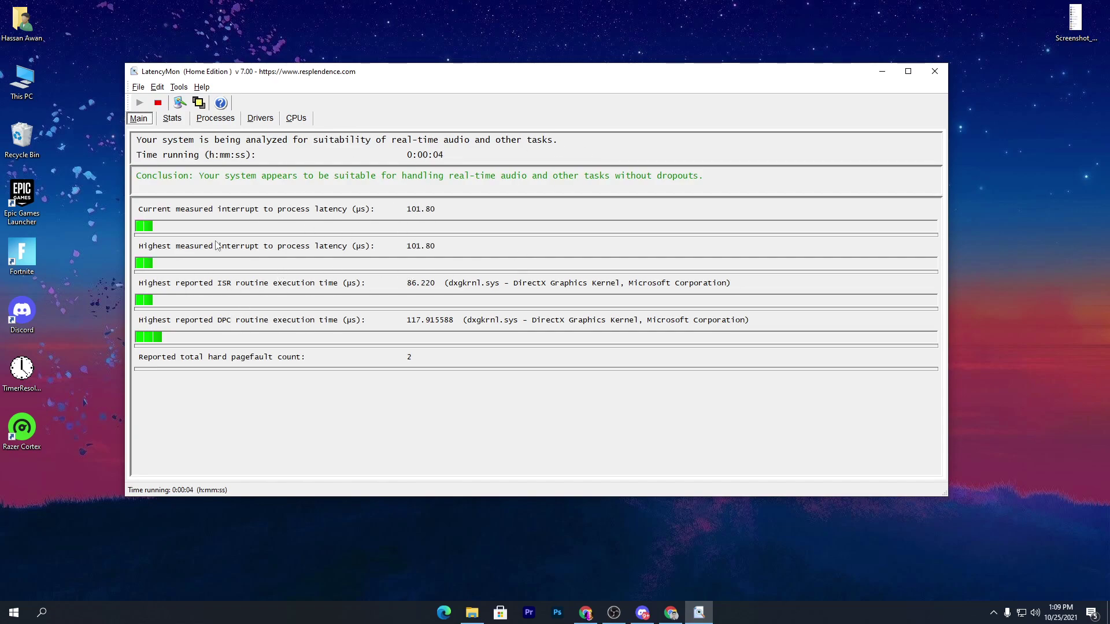
Step: Review the Drivers, CPUs and Stats reports, then minimise LatencyMon
click(271, 120)
click(294, 118)
click(261, 118)
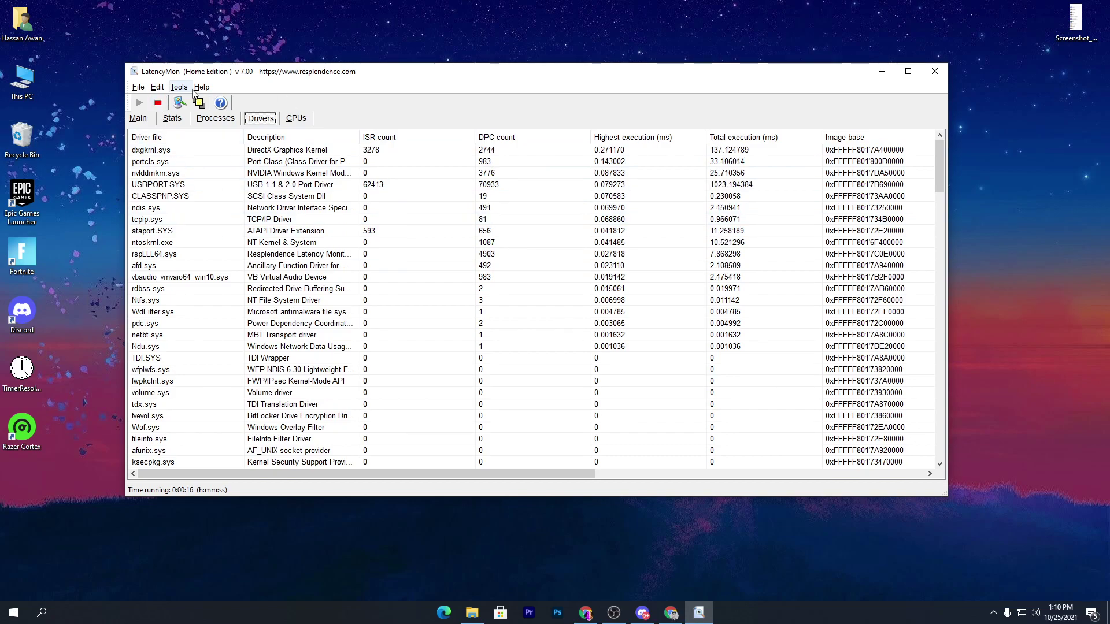
key(Right)
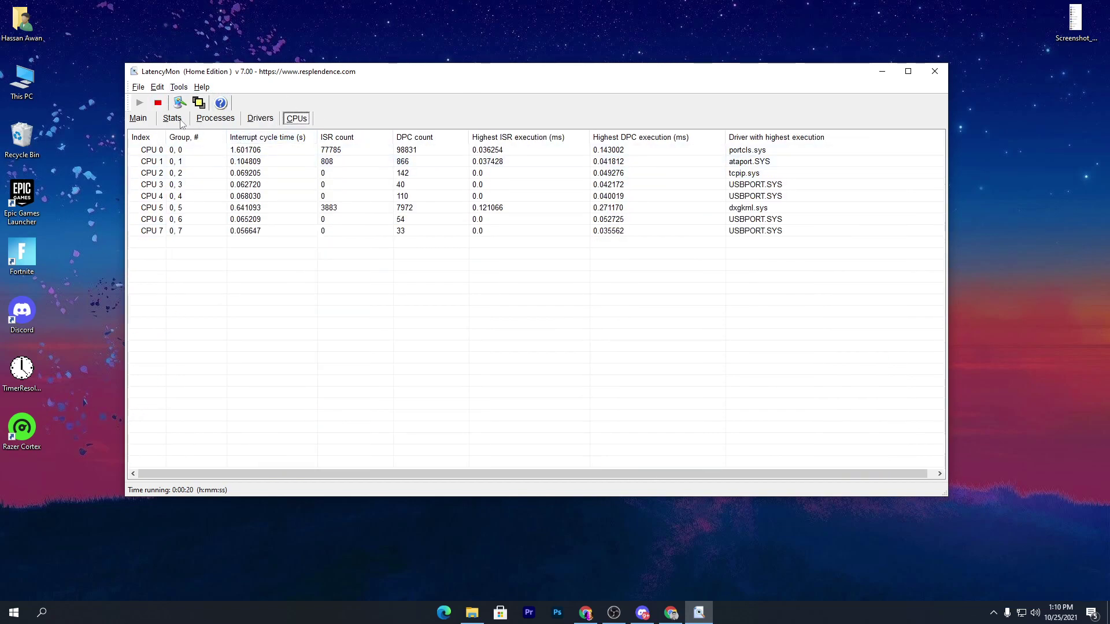
click(172, 117)
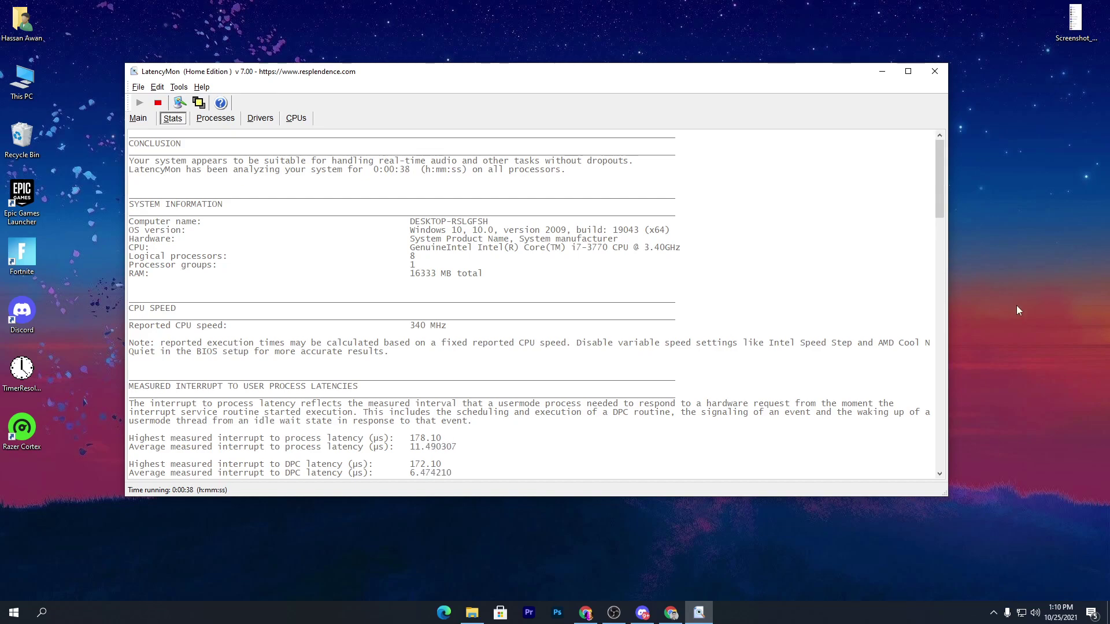
click(891, 77)
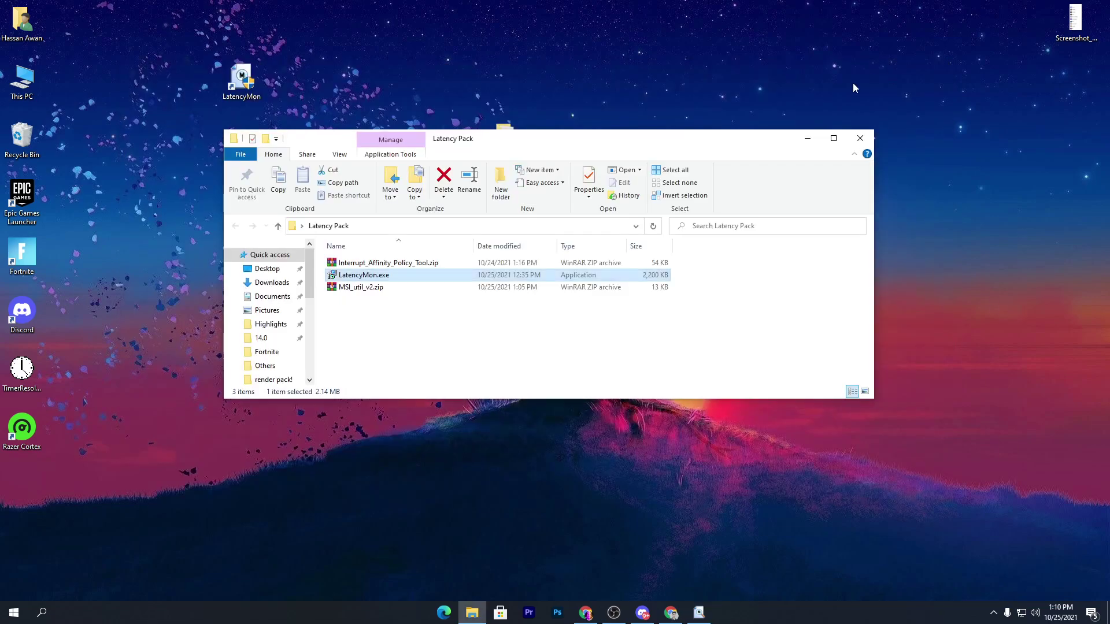
Step: Open MSI_util_v2.zip in WinRAR, drag MSI_util_v2.exe onto the desktop, and close WinRAR
double_click(350, 288)
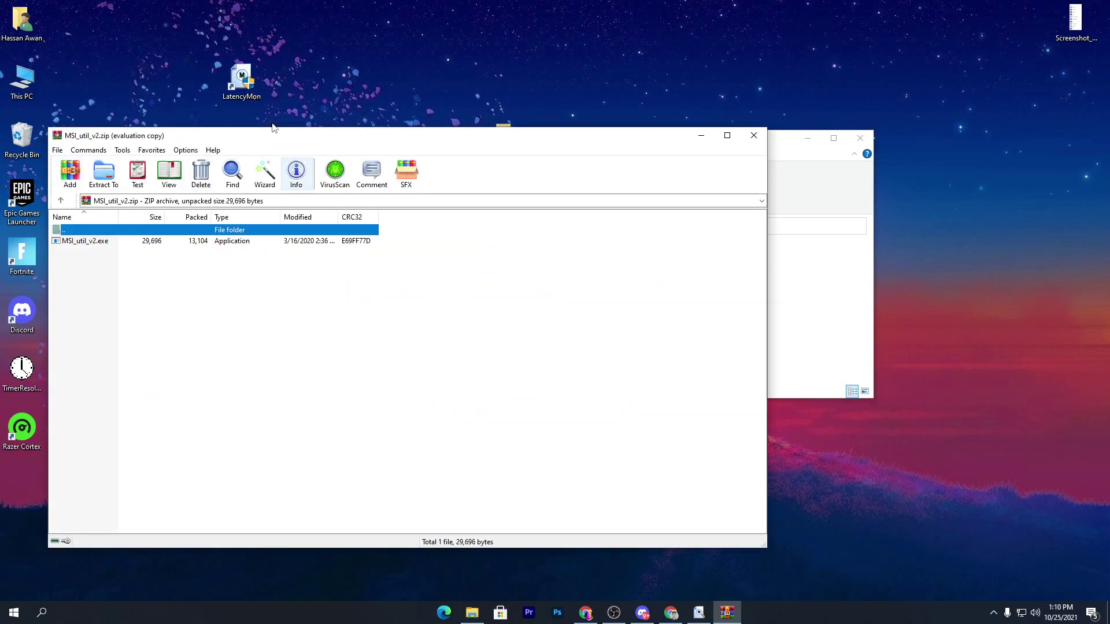
drag(265, 138, 696, 154)
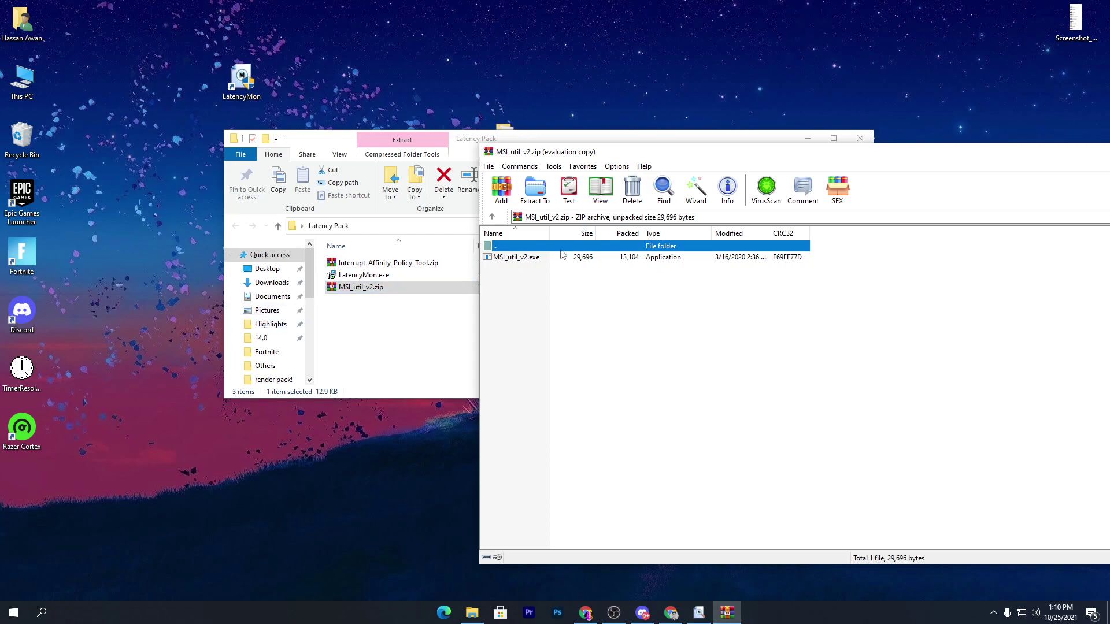
drag(532, 260, 329, 81)
key(Escape)
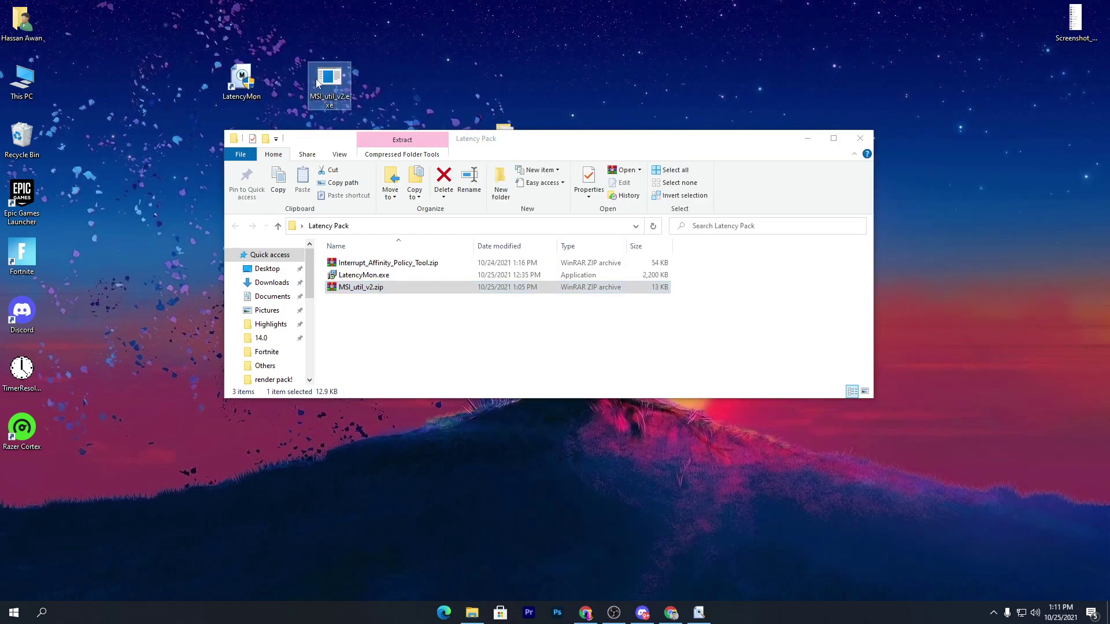
Step: Run MSI_util_v2.exe as administrator, move its window right, and reload the device list
ctrl+click(243, 90)
click(322, 74)
right_click(322, 74)
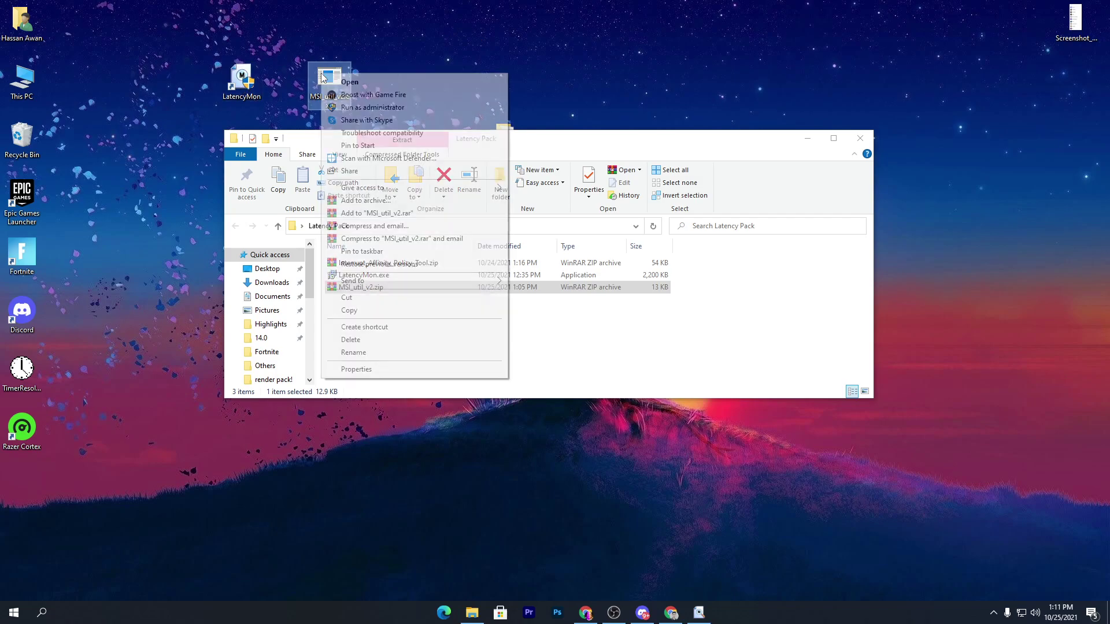
click(373, 107)
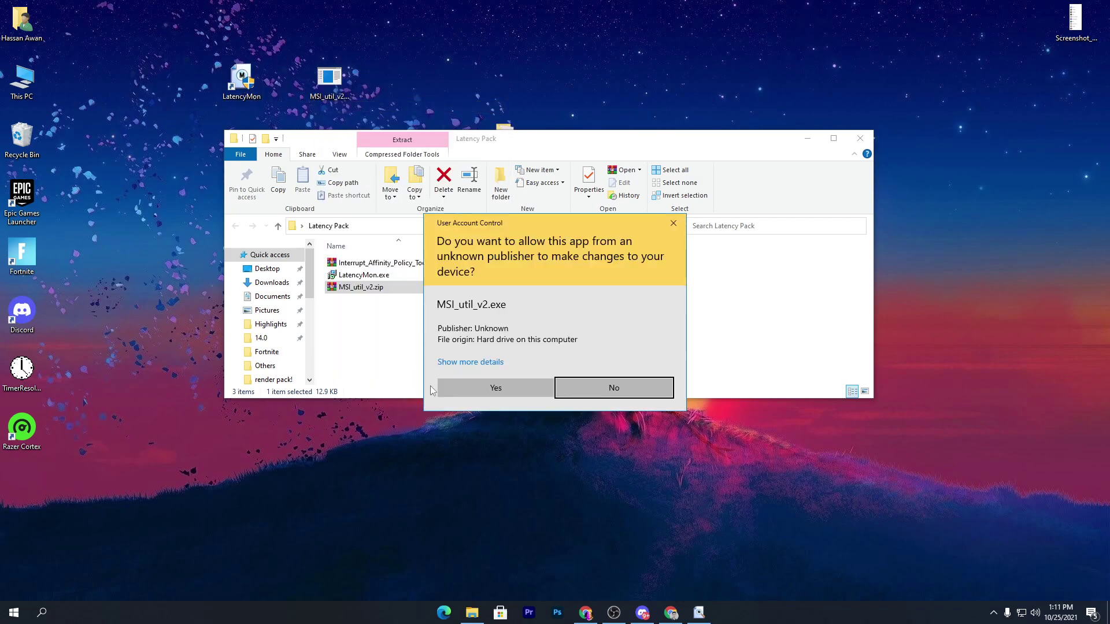
click(439, 386)
drag(327, 84, 563, 86)
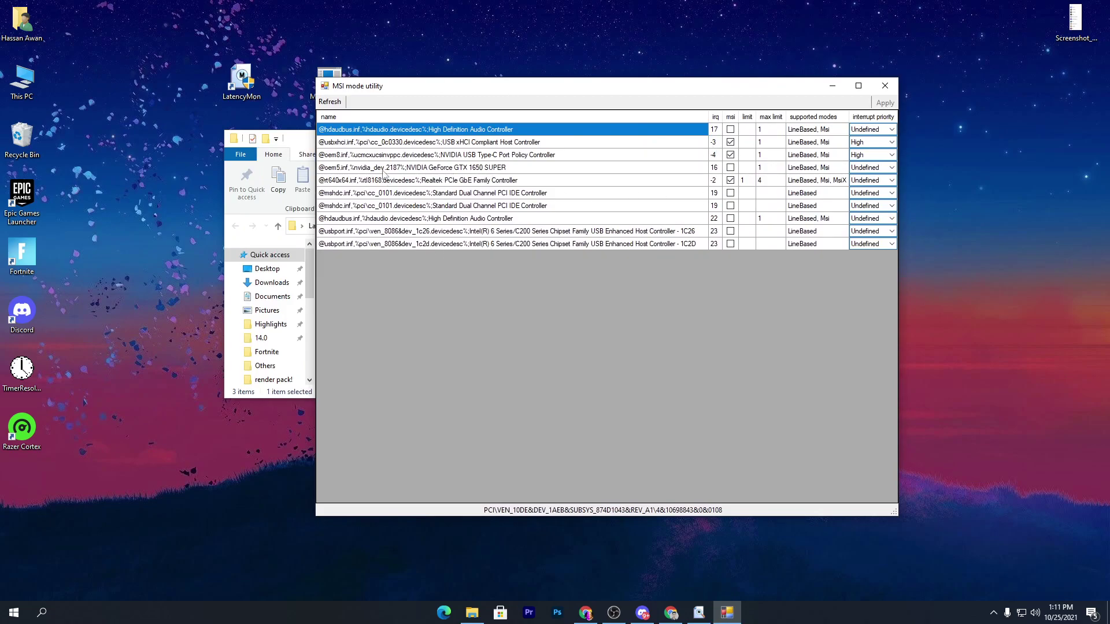
click(324, 103)
Step: Enable MSI mode for the GeForce GTX 1650 SUPER with High interrupt priority and apply
click(446, 169)
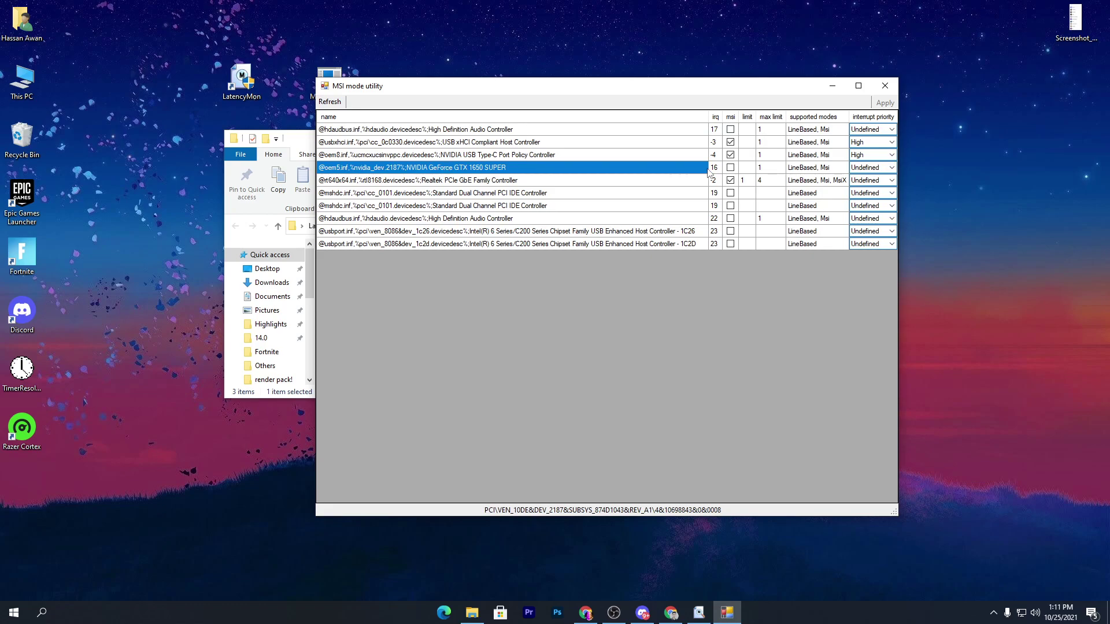
click(730, 167)
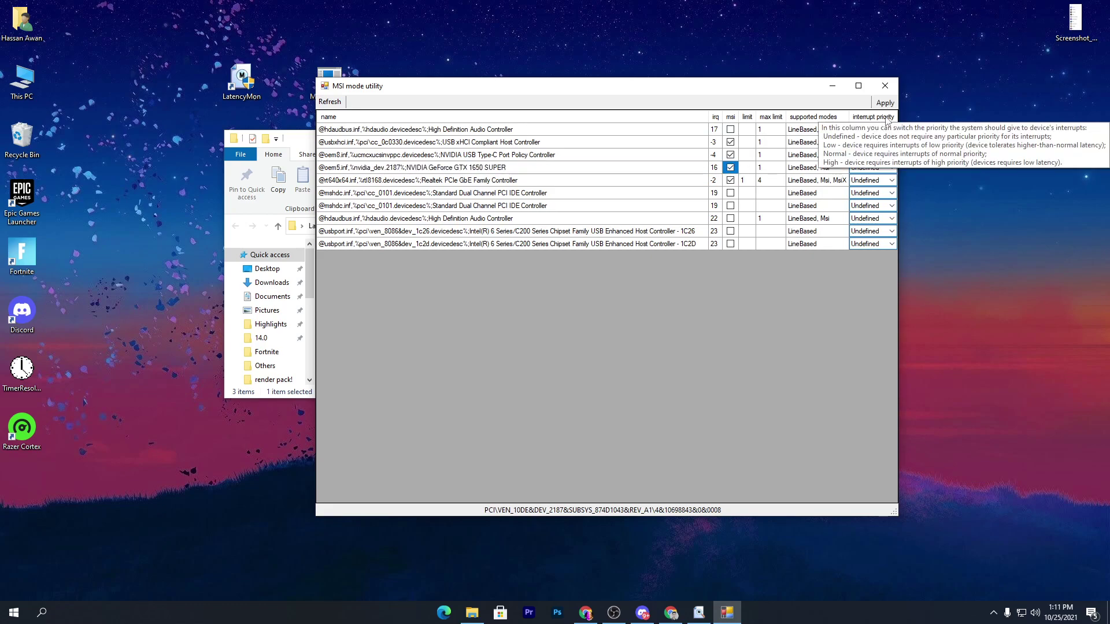
click(891, 167)
click(861, 200)
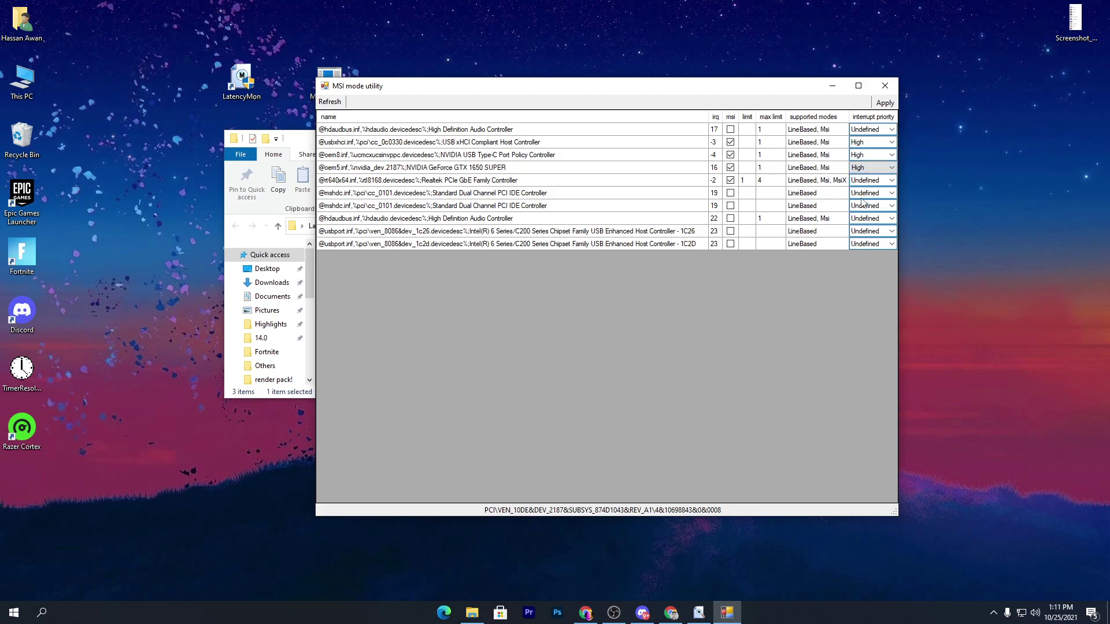
click(887, 103)
Step: Close the MSI utility, check LatencyMon's stats, then minimise it to reveal the Latency Pack folder
click(885, 85)
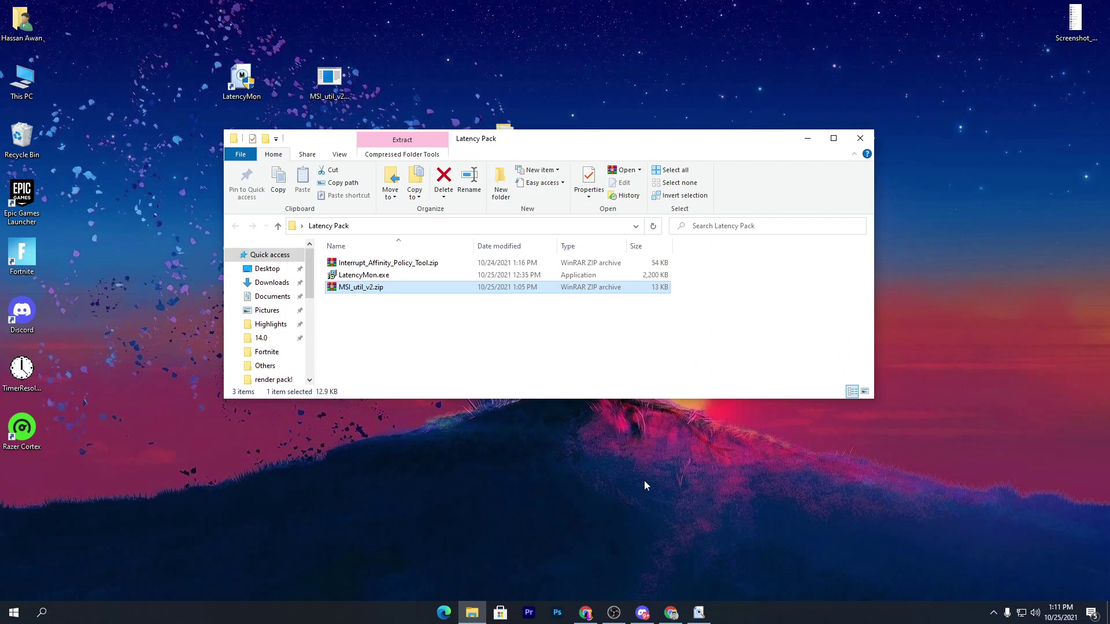
click(691, 614)
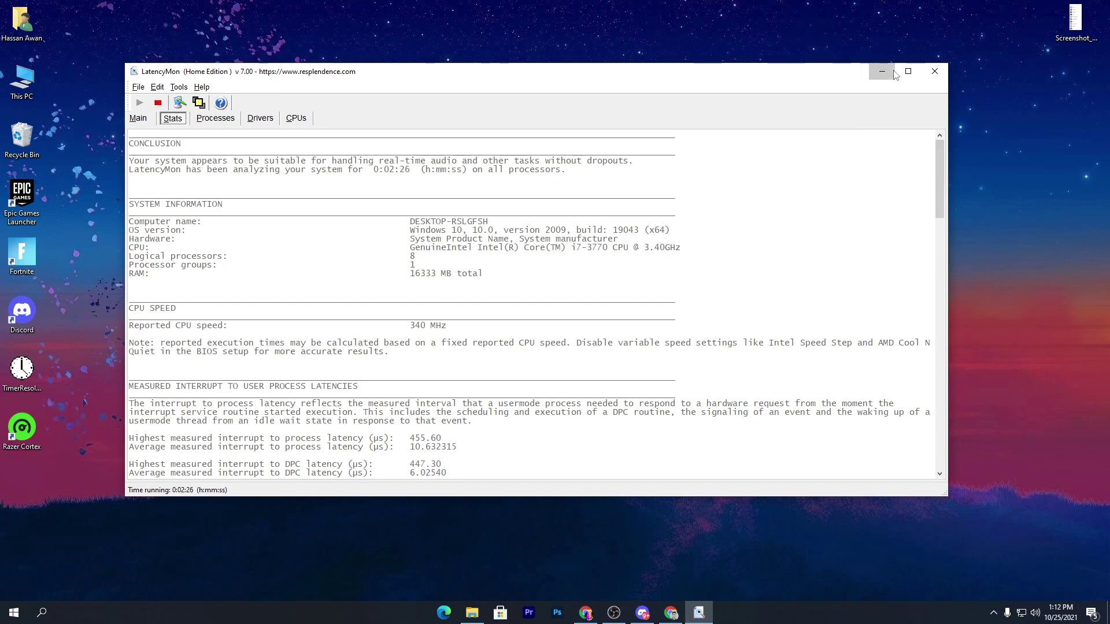
click(882, 71)
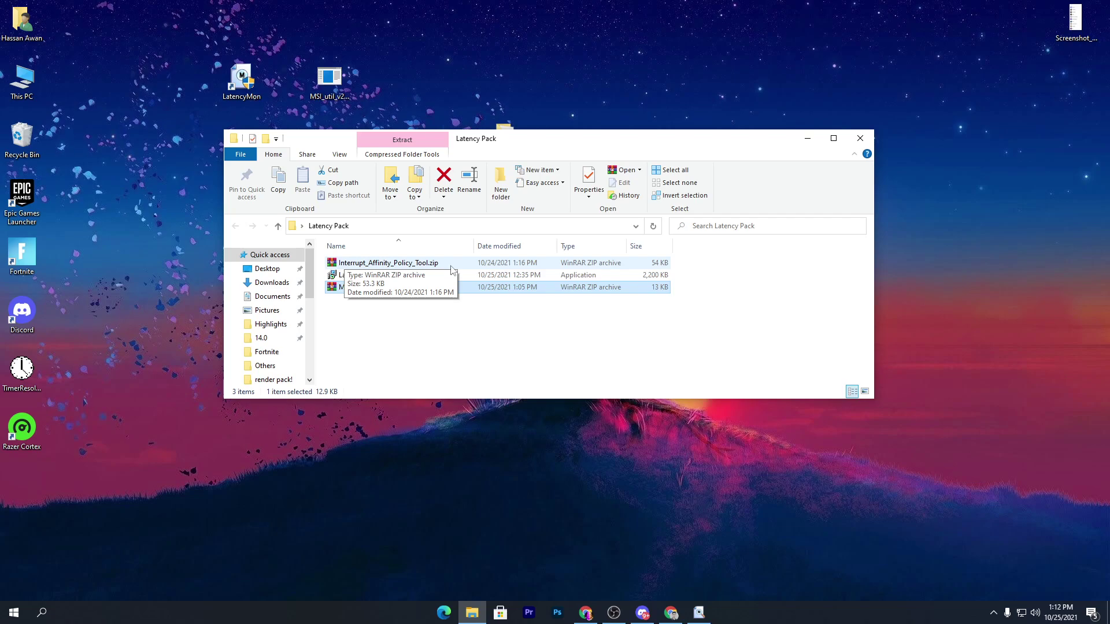
Step: Extract intPolicy_ia64.exe, intPolicy_x64.exe and intPolicy_x86.exe from the zip into Latency Pack
double_click(413, 264)
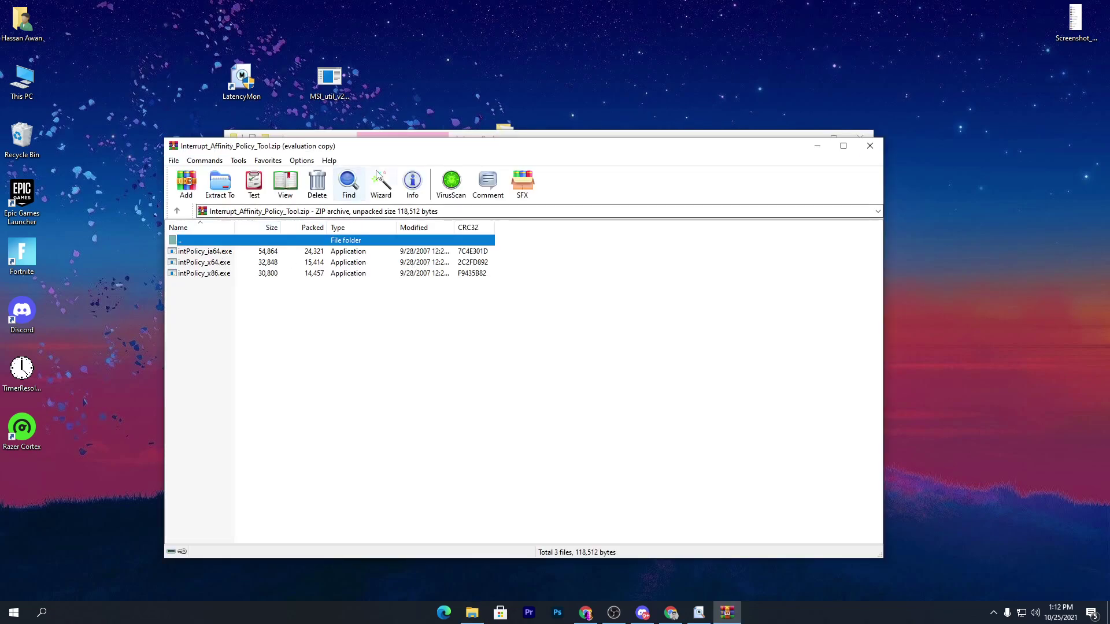
drag(349, 149, 612, 162)
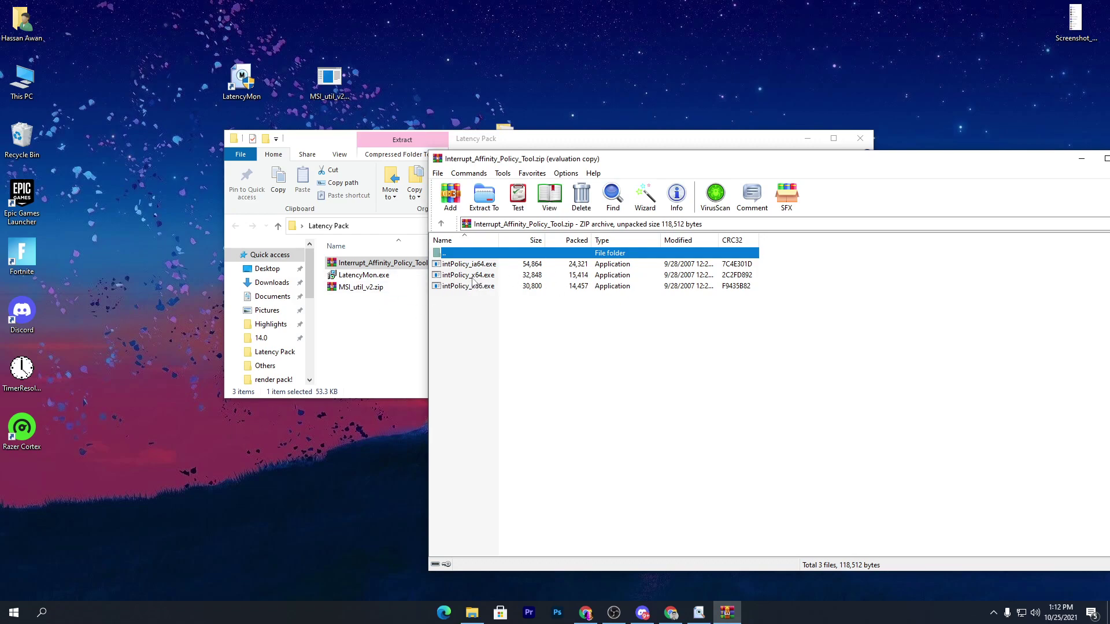
drag(483, 310, 362, 347)
click(428, 352)
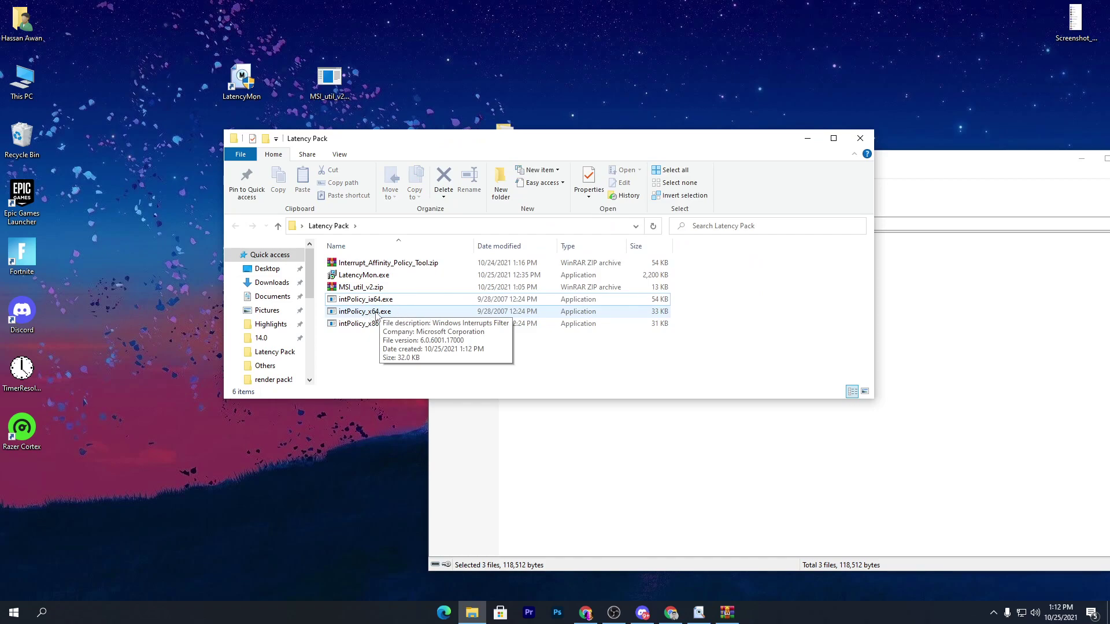
Step: Run intPolicy_x64.exe as administrator and centre the tool's window
right_click(376, 313)
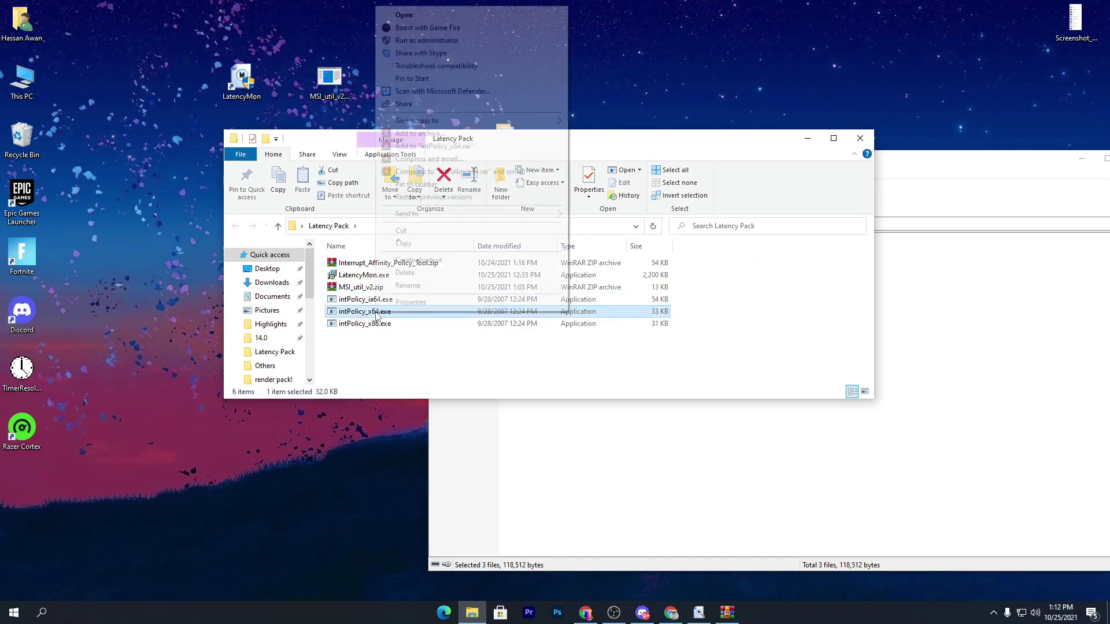
click(448, 41)
click(483, 395)
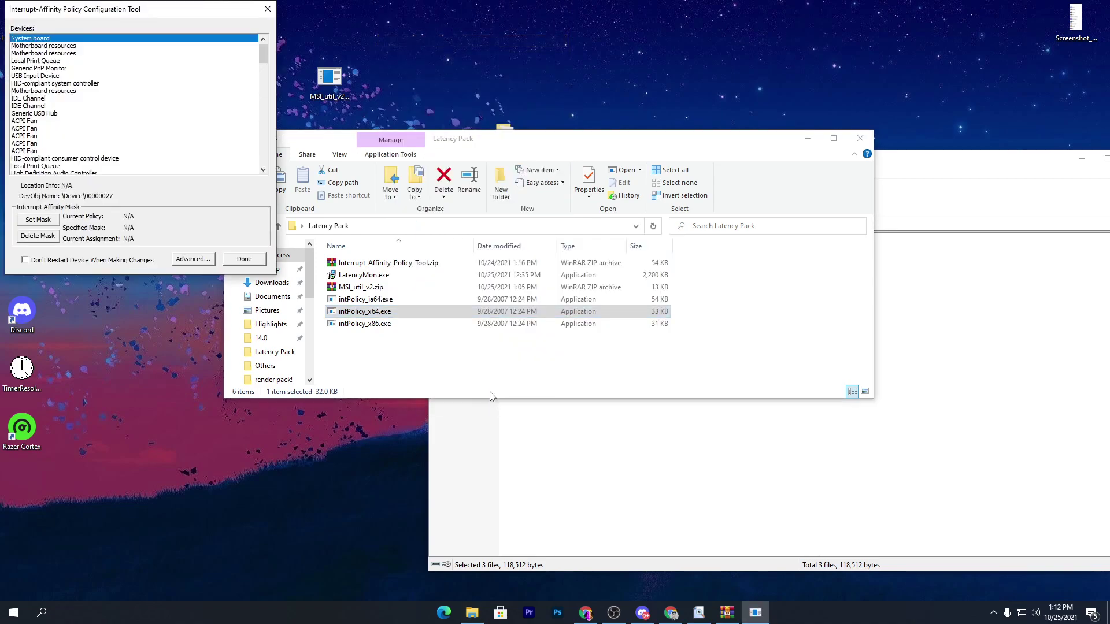
drag(88, 8, 562, 141)
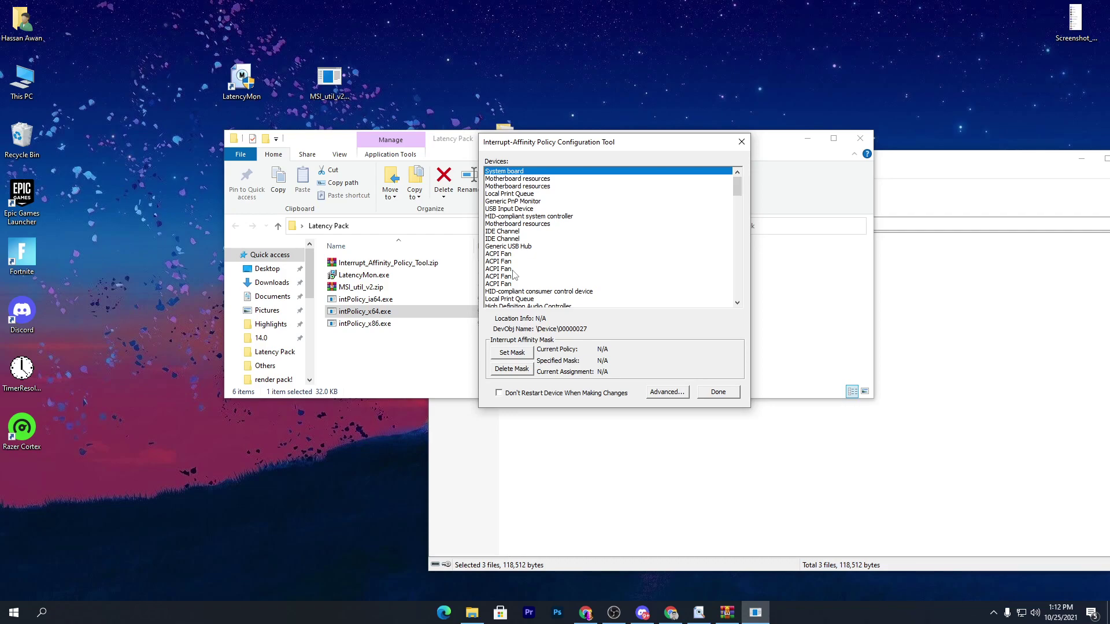
Step: Find the GeForce GTX 1650 SUPER in the device list and open its CPU affinity mask
click(508, 240)
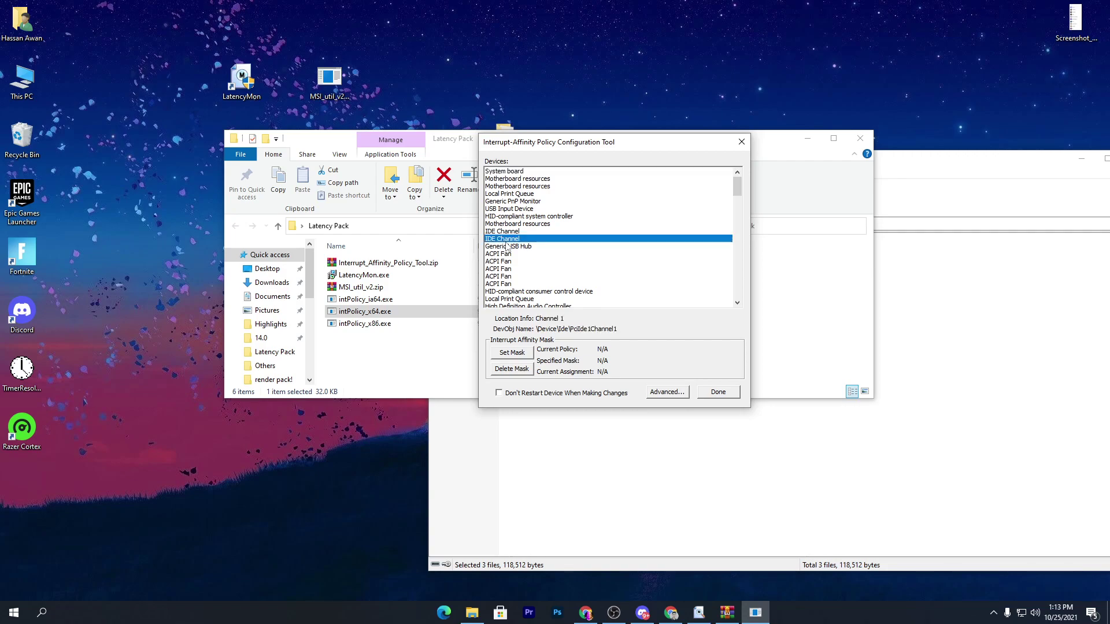
key(Down)
key(Down)
key(Down)
key(Down)
key(Down)
key(Down)
key(Down)
key(Down)
key(Down)
key(Down)
key(Down)
key(Down)
key(Down)
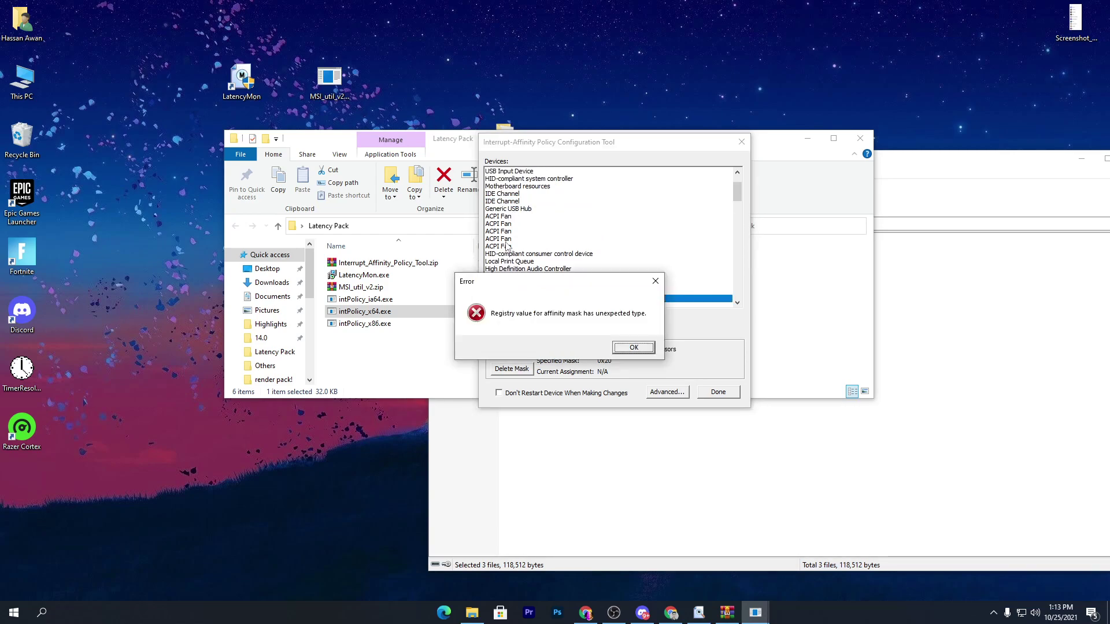
click(638, 348)
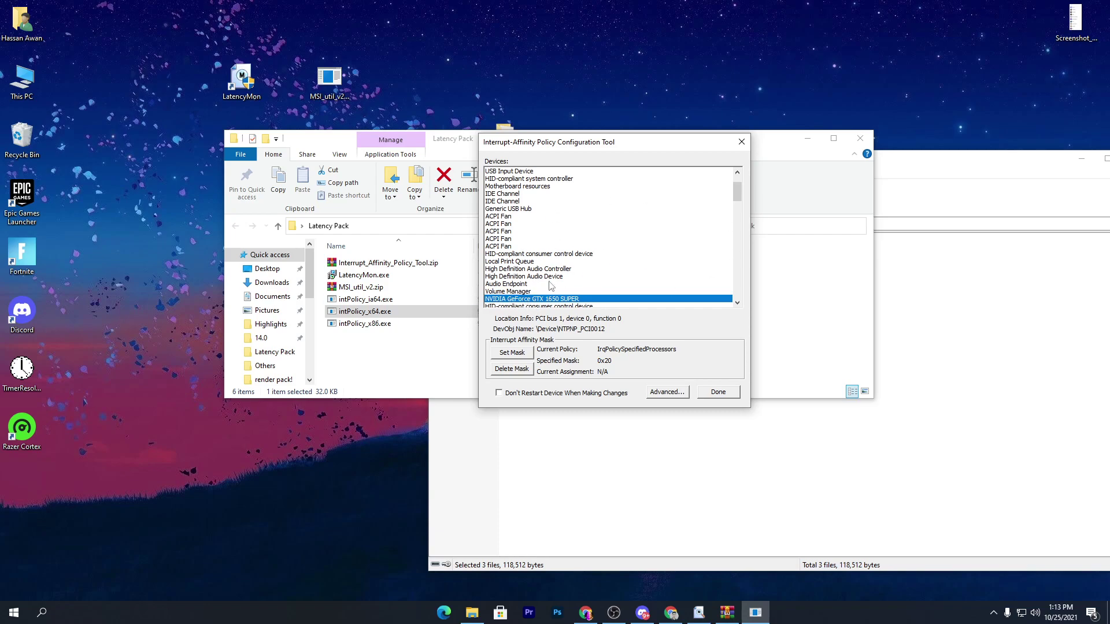
scroll(578, 254, down, 2)
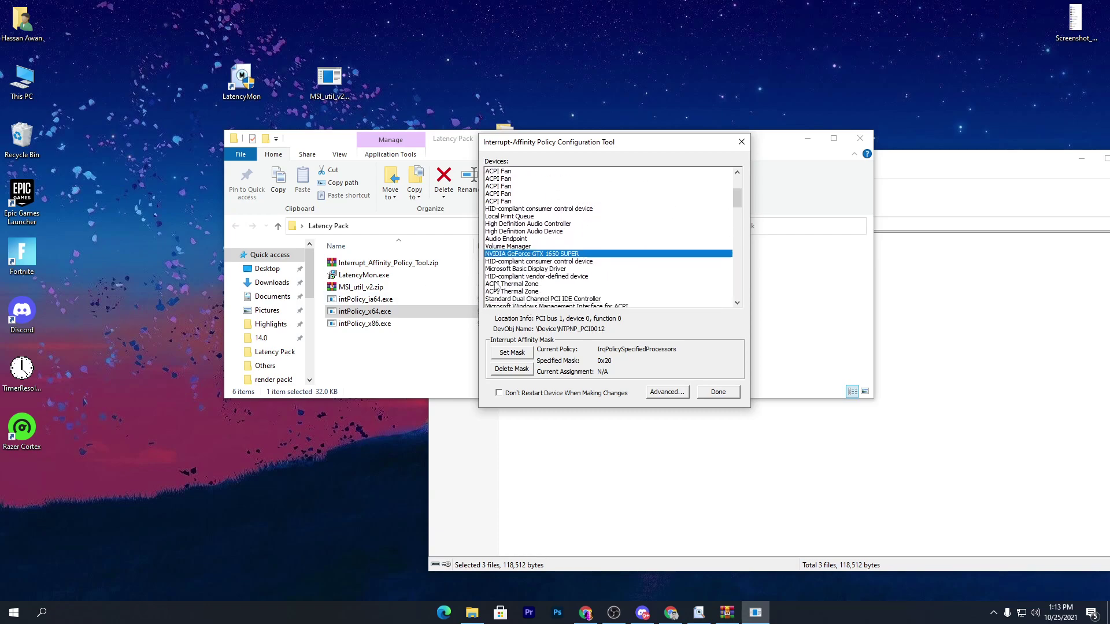
click(512, 353)
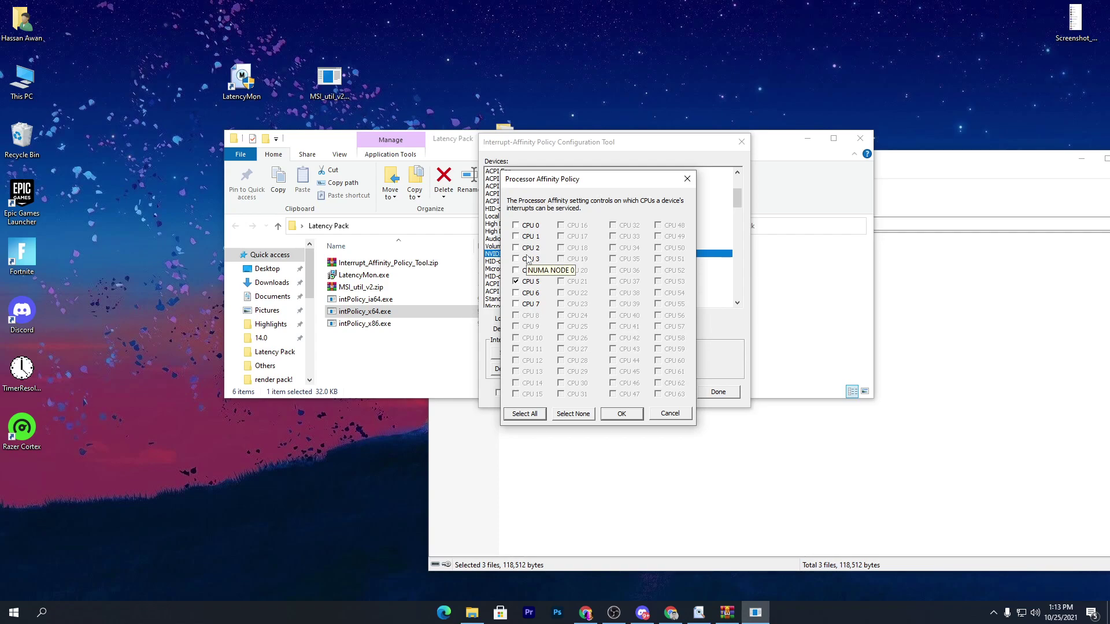
Step: Open Task Manager's CPU performance page showing the i7-3770 with 4 cores and 8 logical processors
right_click(333, 617)
click(389, 559)
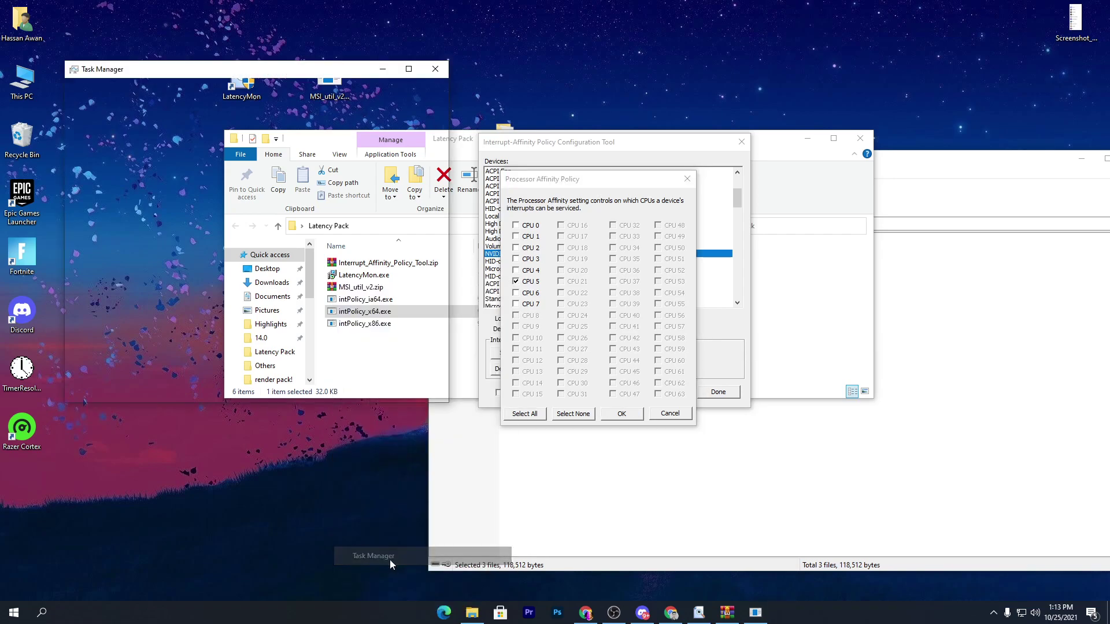
drag(174, 69, 480, 86)
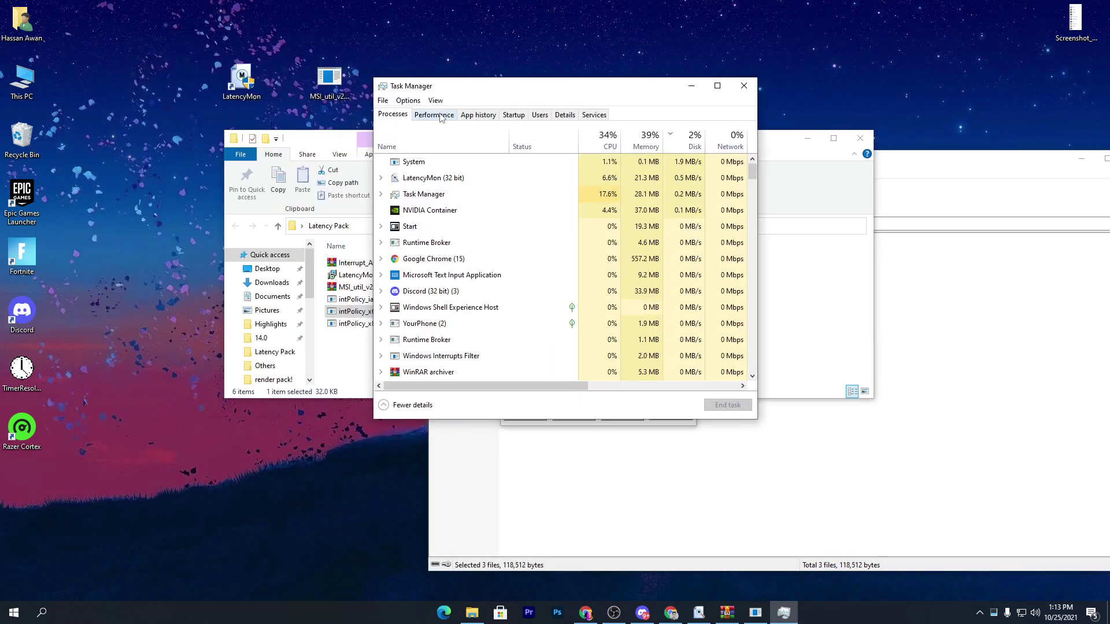
click(434, 115)
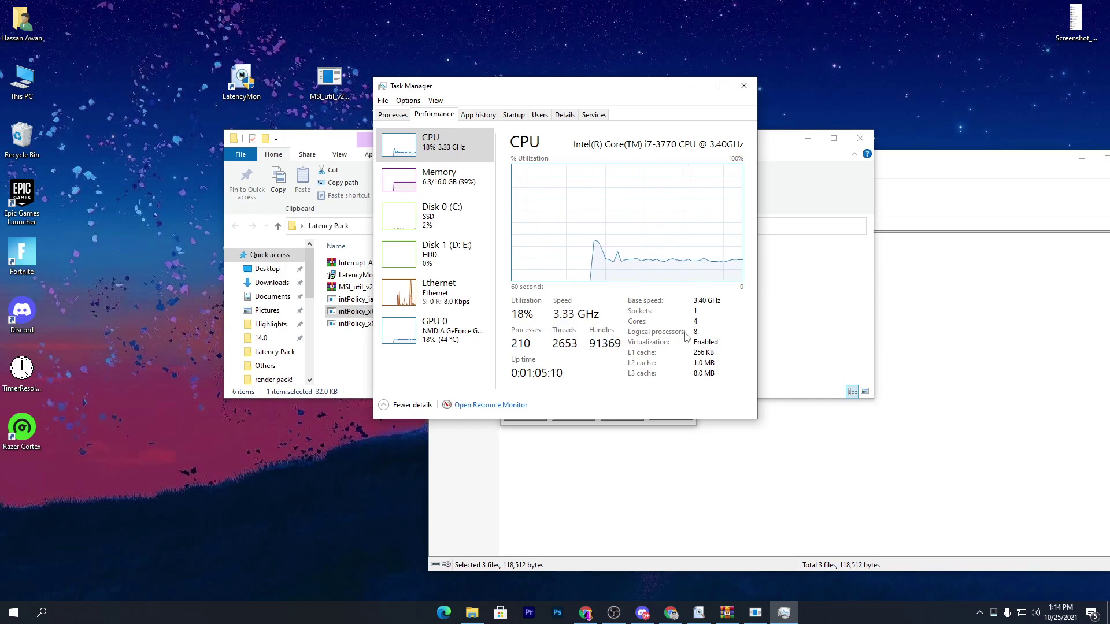
drag(465, 87, 773, 314)
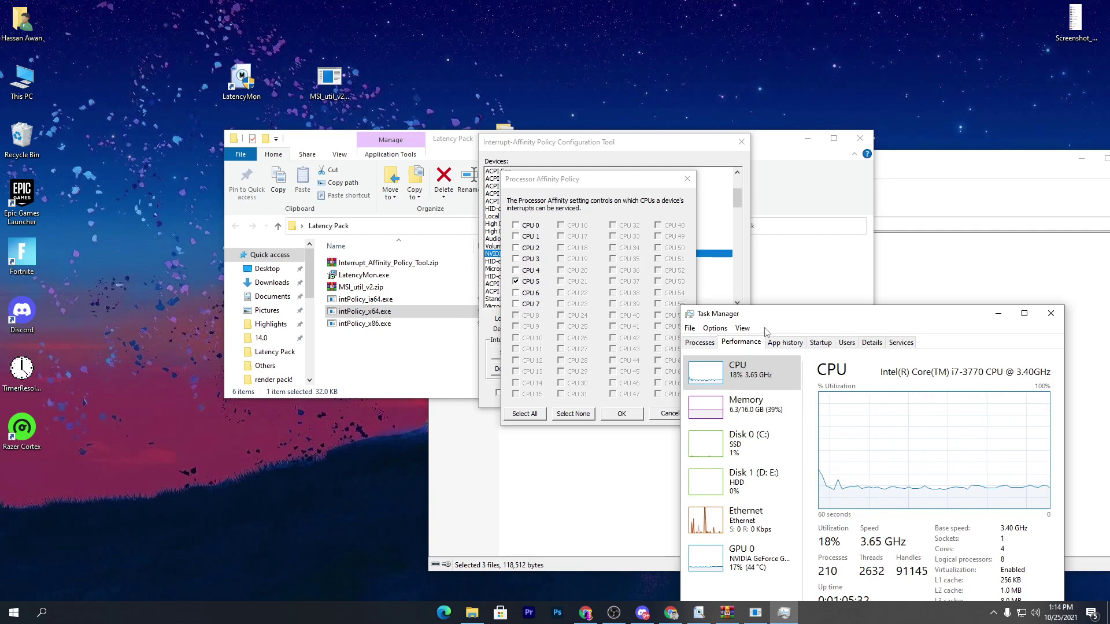
drag(766, 331, 268, 101)
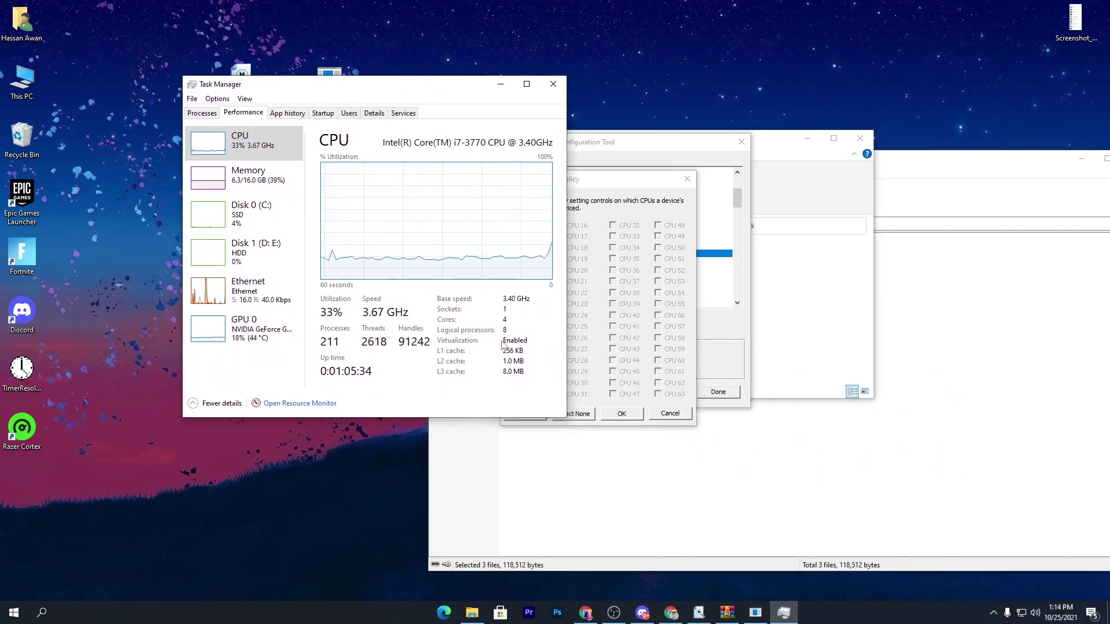
Step: Restrict the GTX 1650 SUPER's interrupt affinity to CPU 6 only (mask 0x40)
click(553, 84)
drag(554, 184, 522, 154)
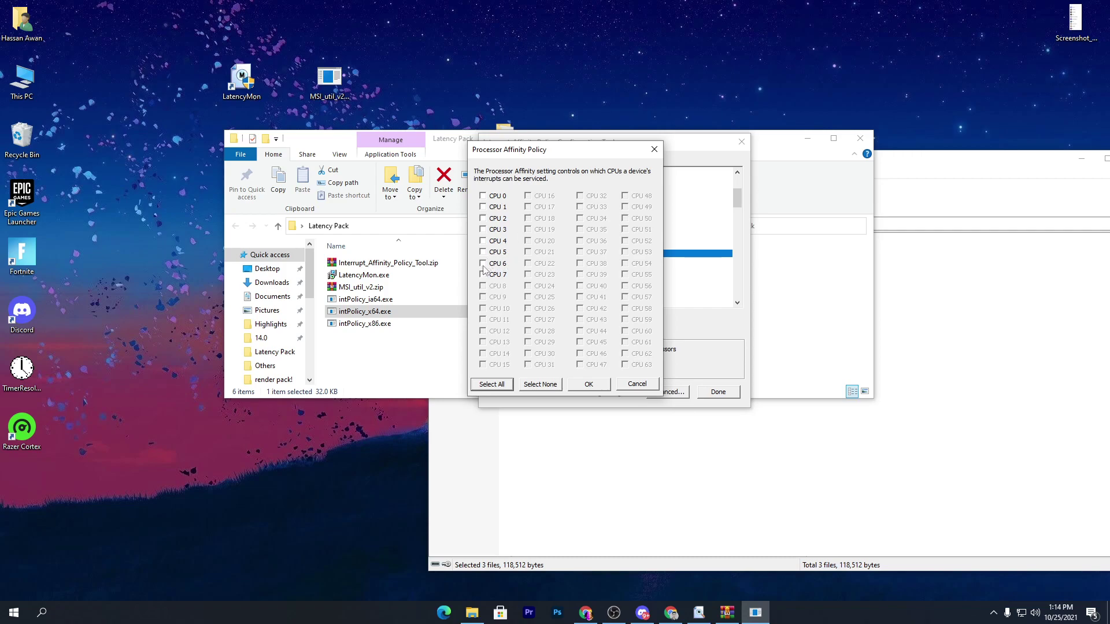
click(491, 264)
click(592, 385)
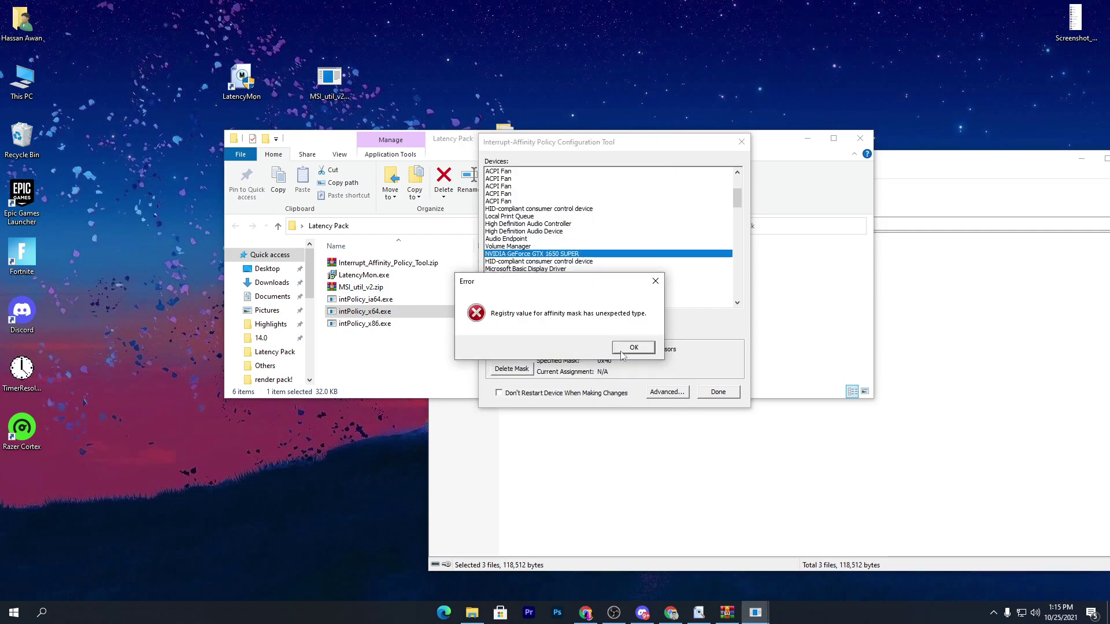
Step: Dismiss the affinity mask errors, accept the device restart, and close the tool to the desktop
click(633, 349)
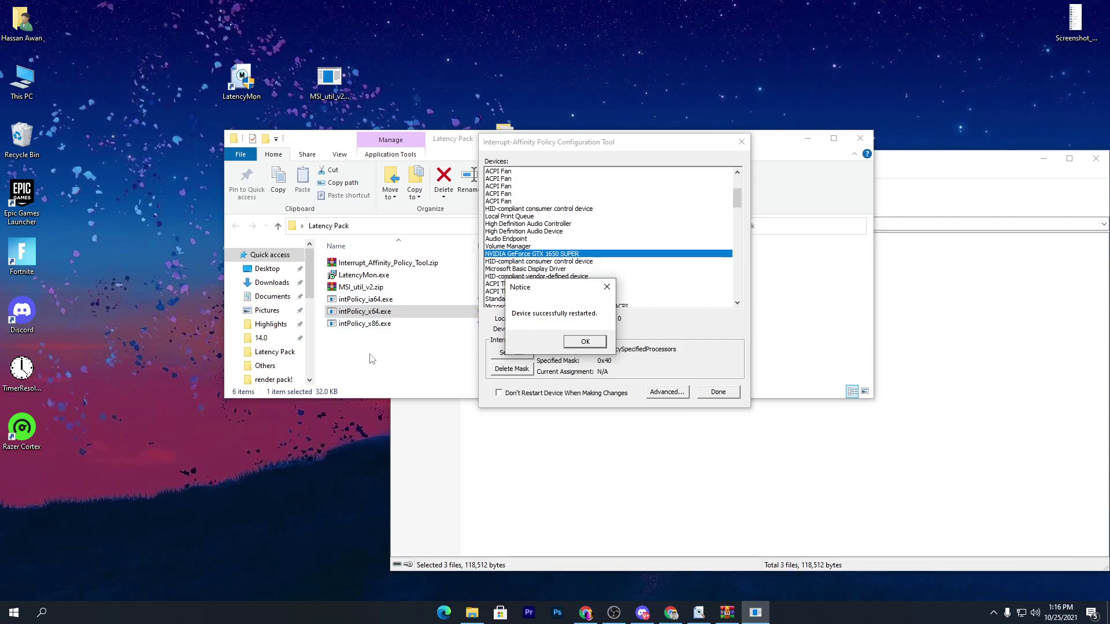
click(585, 342)
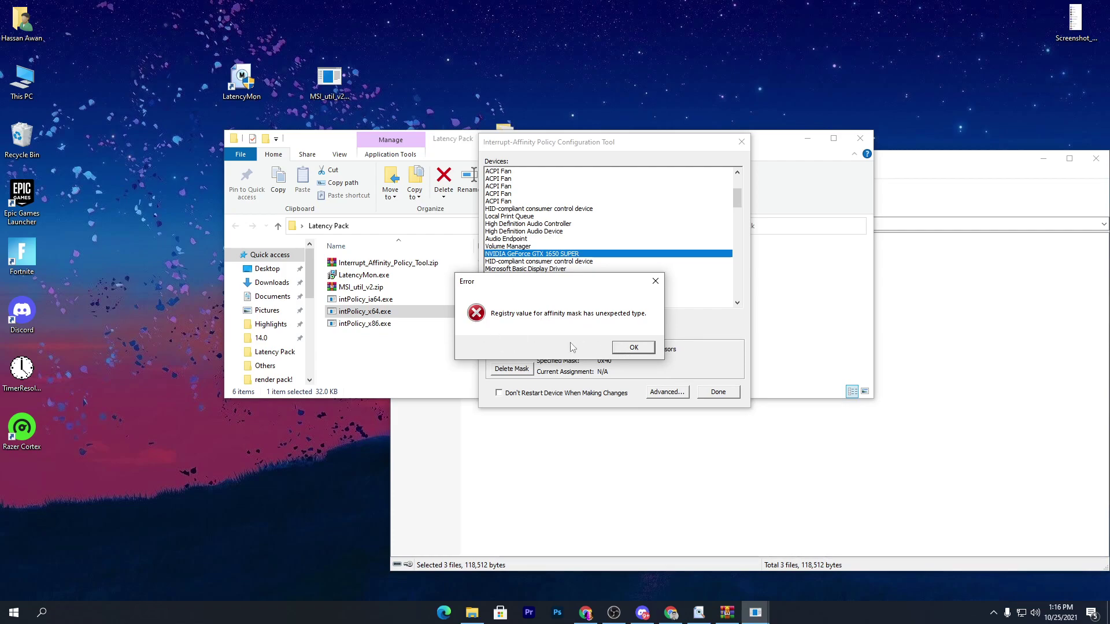
click(634, 347)
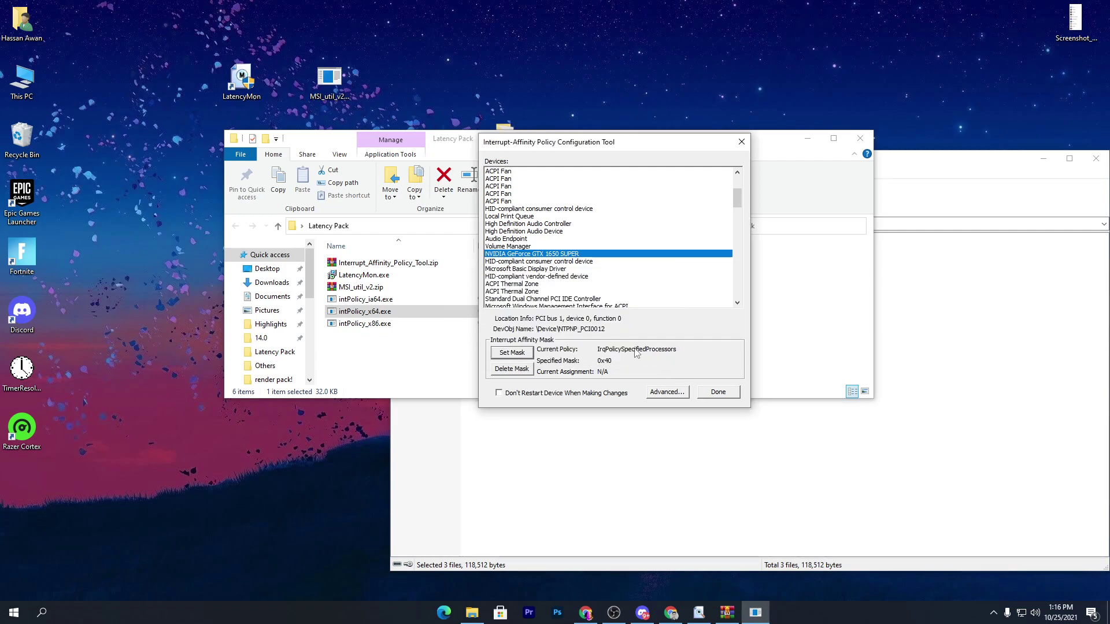
click(709, 395)
key(super+d)
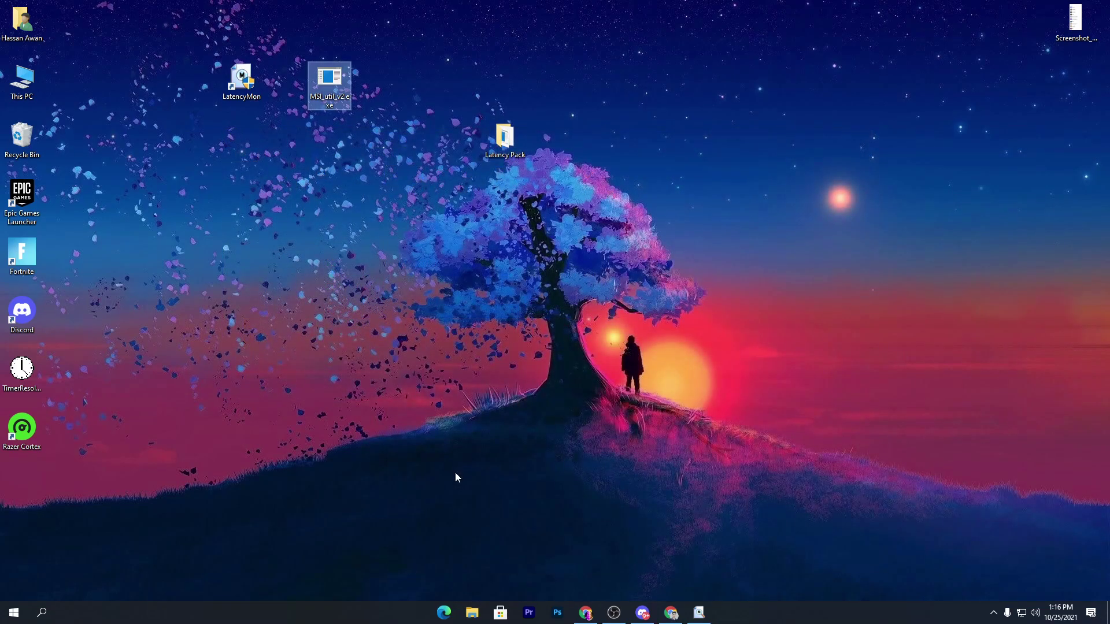
Step: Restart LatencyMon's analysis so a fresh run reports 135.0 µs highest interrupt-to-process latency
click(699, 613)
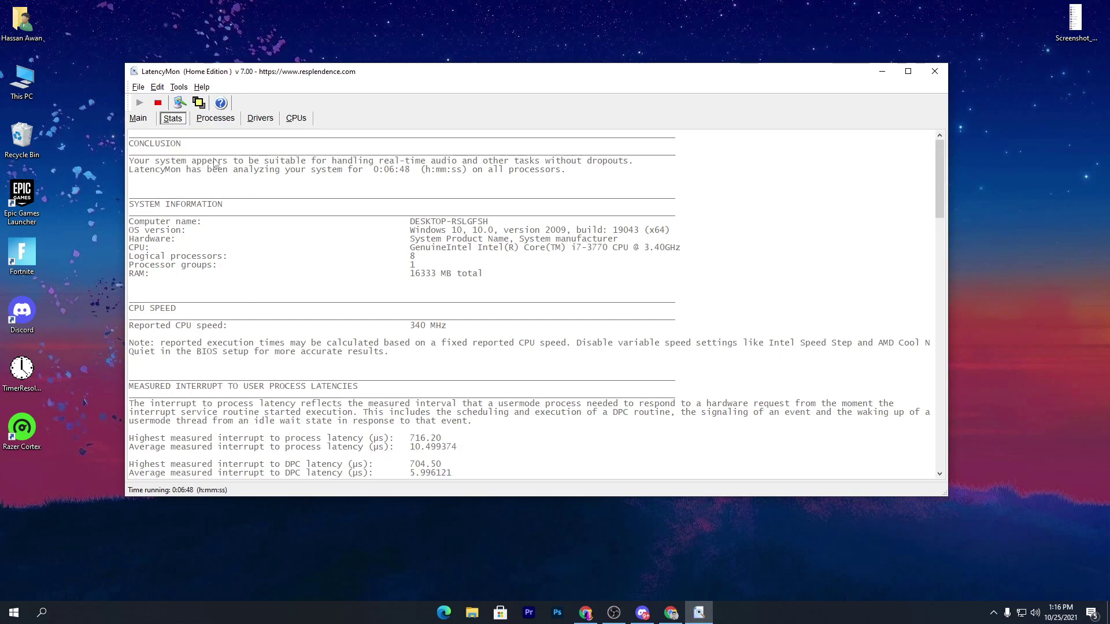
click(157, 103)
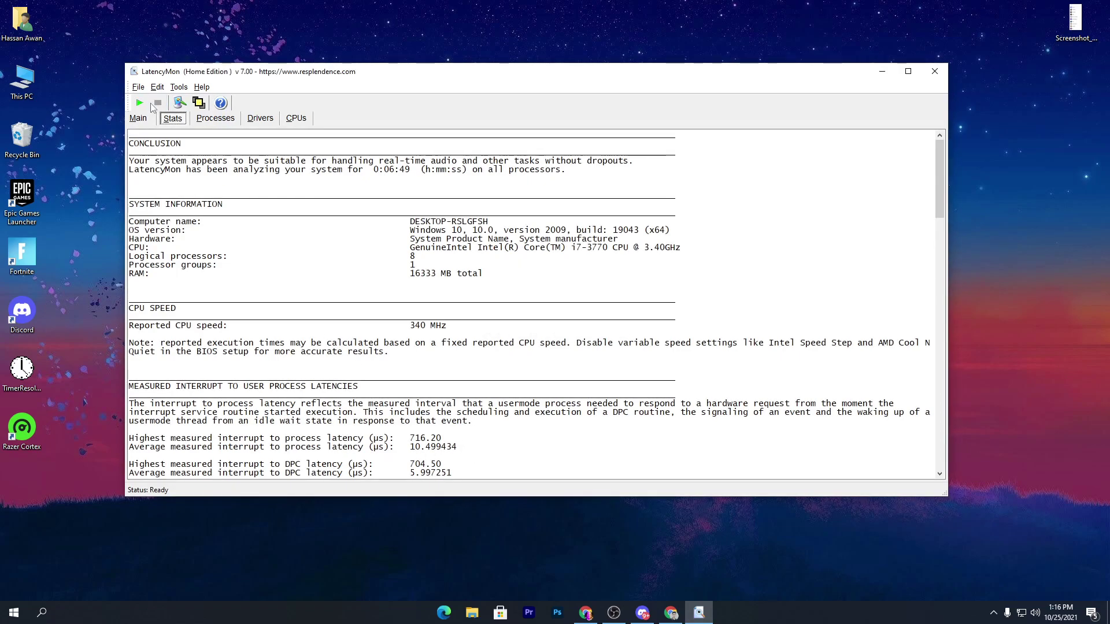
click(143, 105)
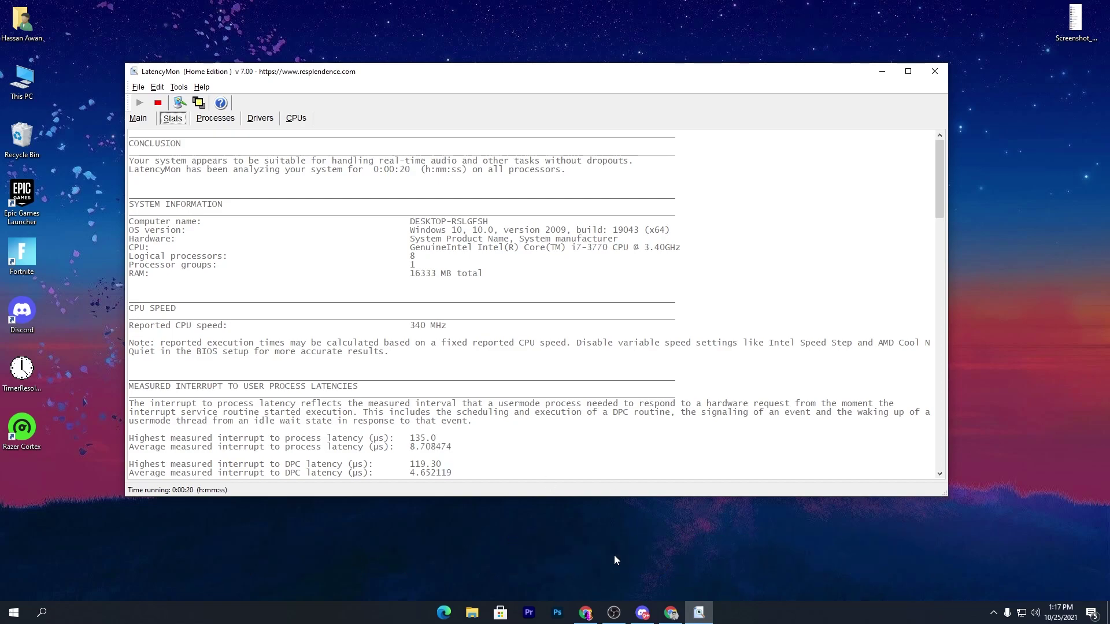
mouse_move(641, 613)
mouse_move(605, 612)
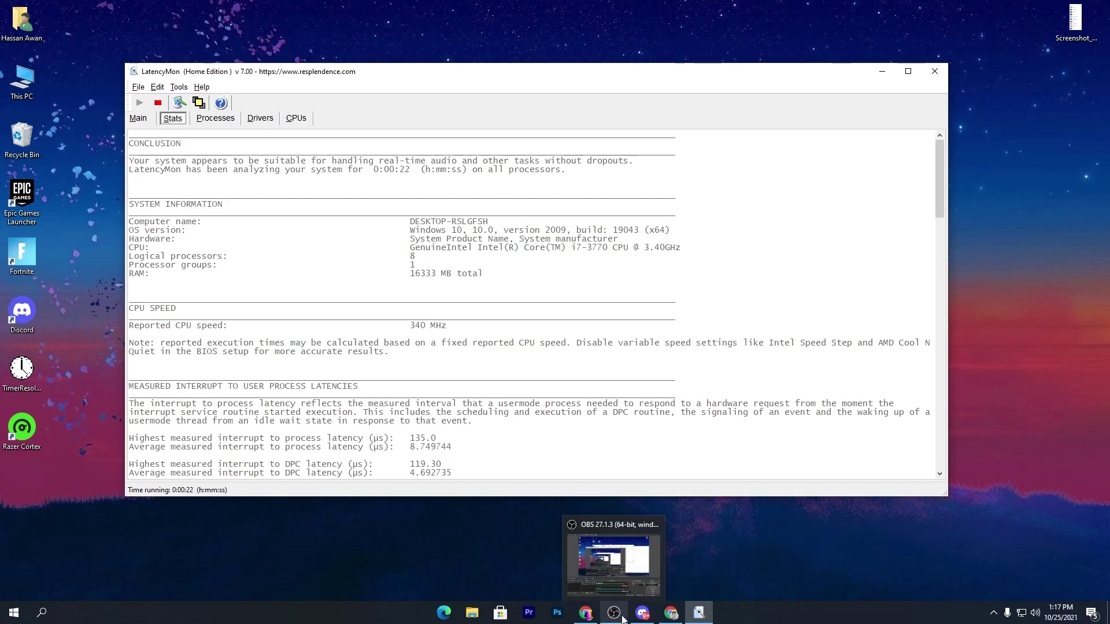